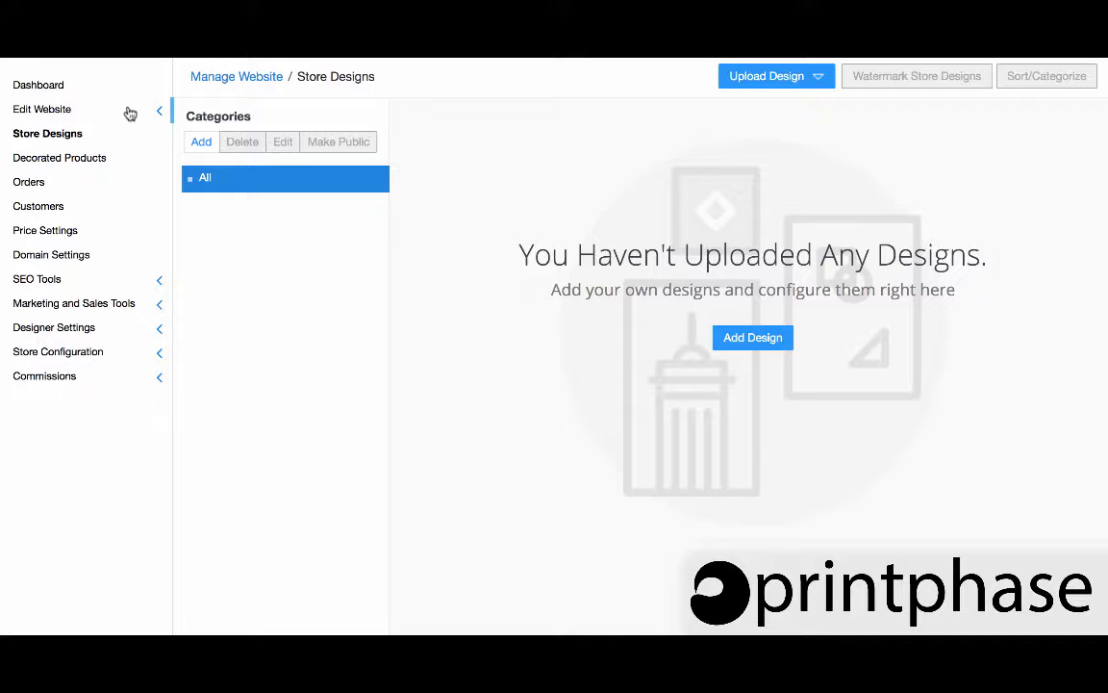
Start adding a new store design and choose Design Example.eps as its design file
{"action": "left_click", "coordinate": [747, 76]}
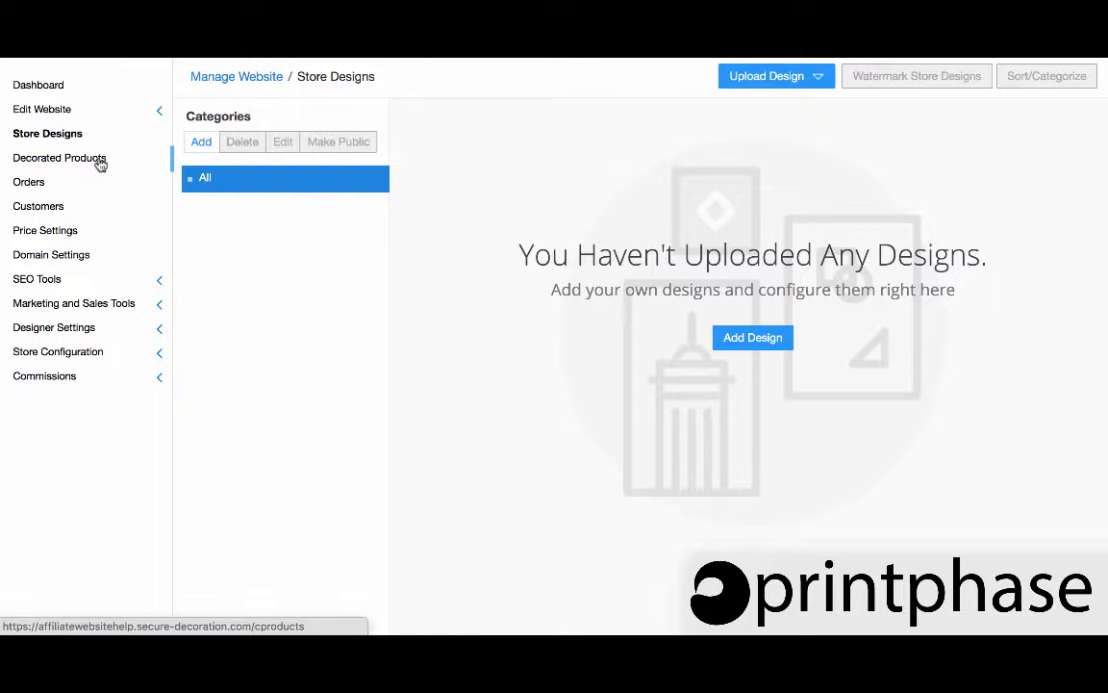
{"action": "mouse_move", "coordinate": [742, 77]}
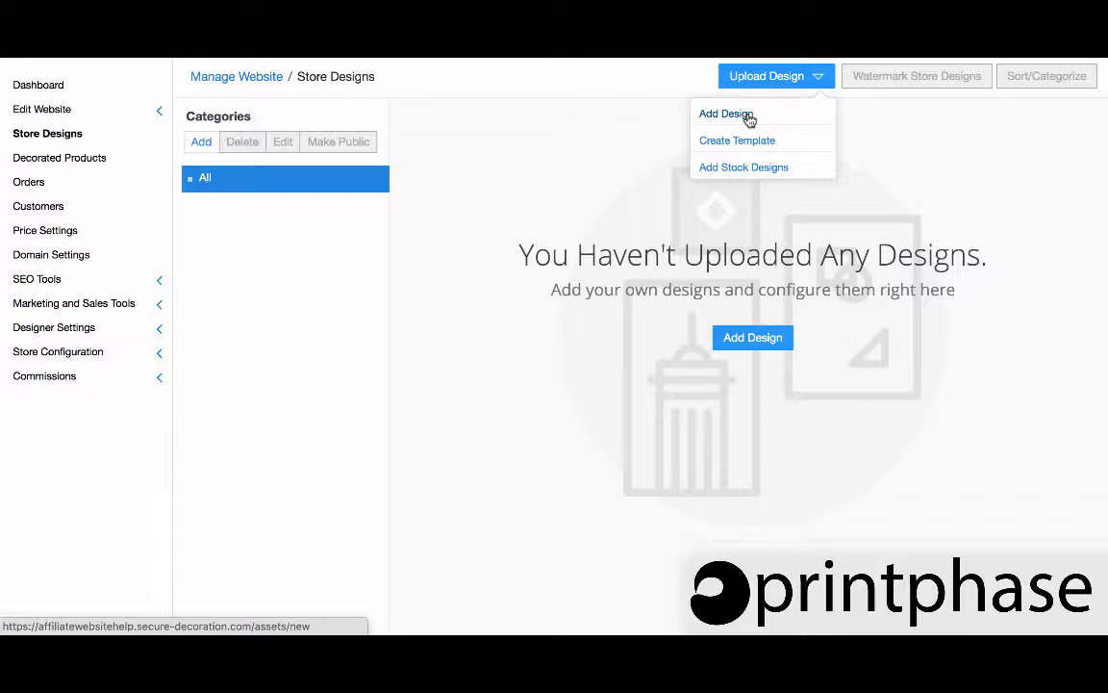
{"action": "left_click", "coordinate": [747, 117]}
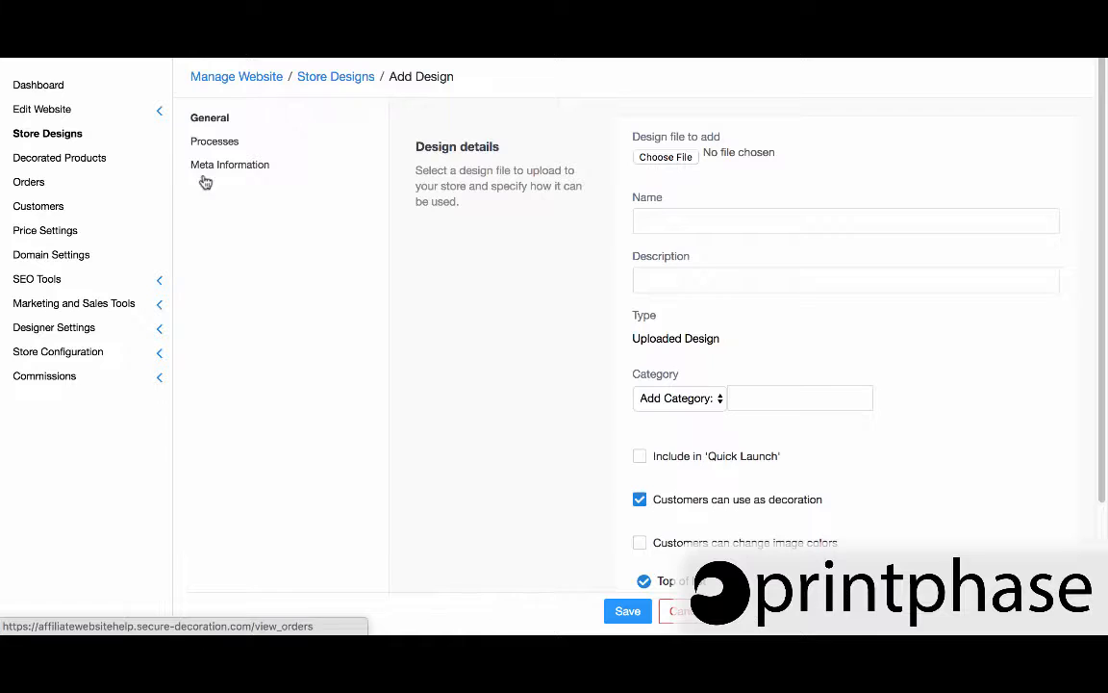
{"action": "left_click", "coordinate": [678, 159]}
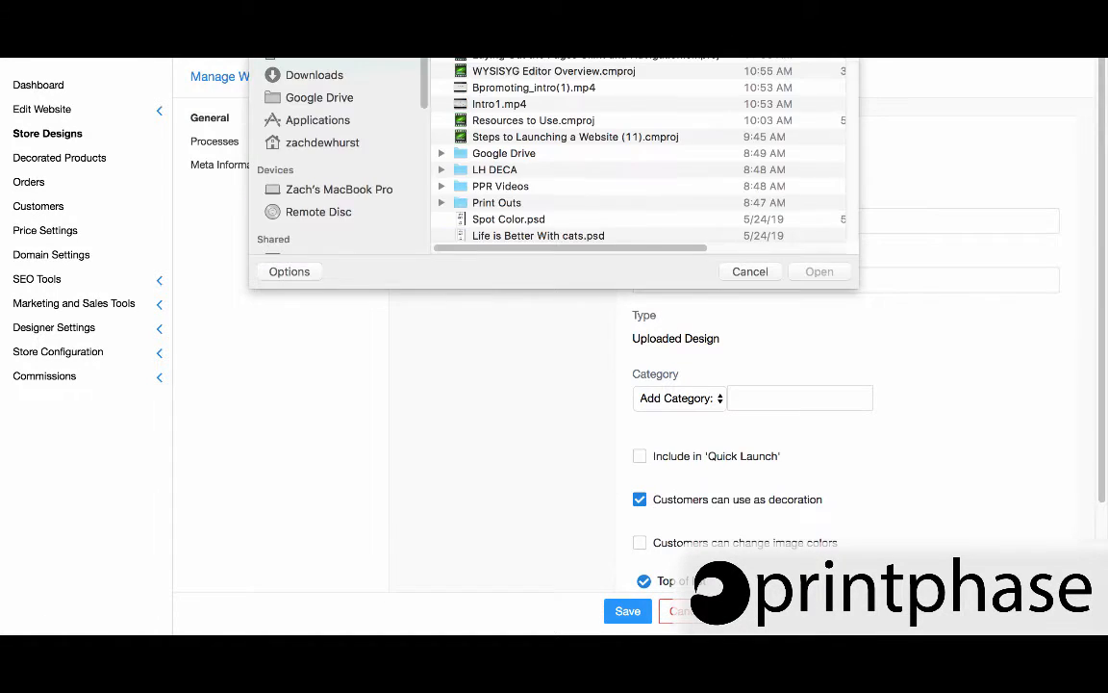
{"action": "double_click", "coordinate": [597, 43]}
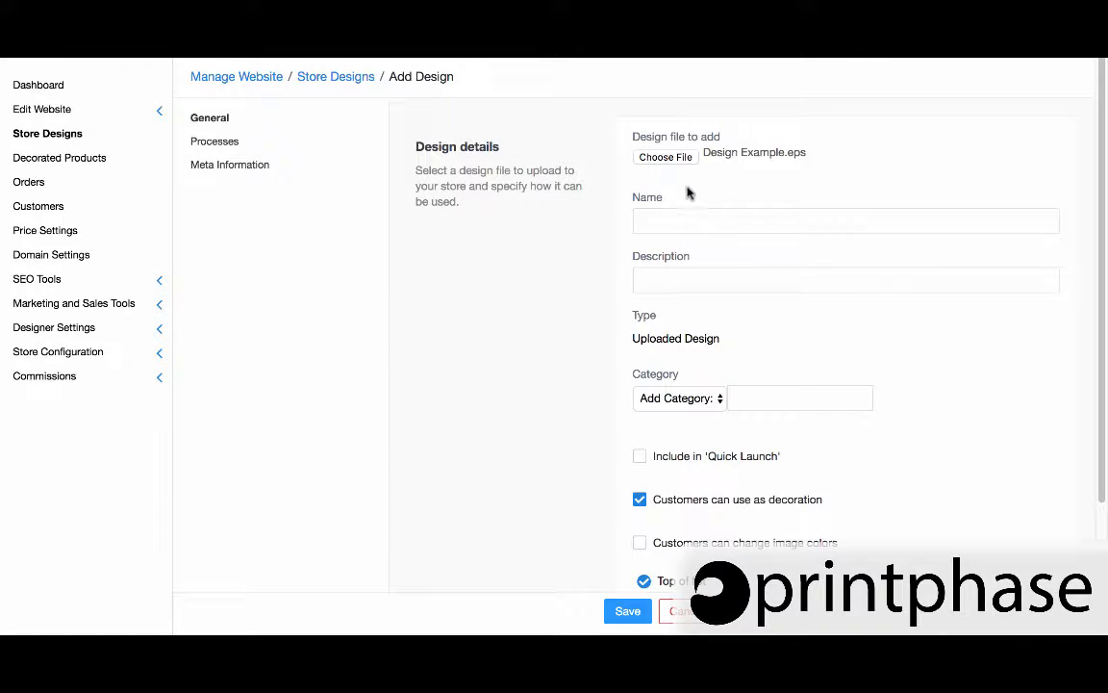
Name the design Example and assign it to a new category called Example
{"action": "left_click", "coordinate": [685, 220]}
{"action": "type", "text": "E"}
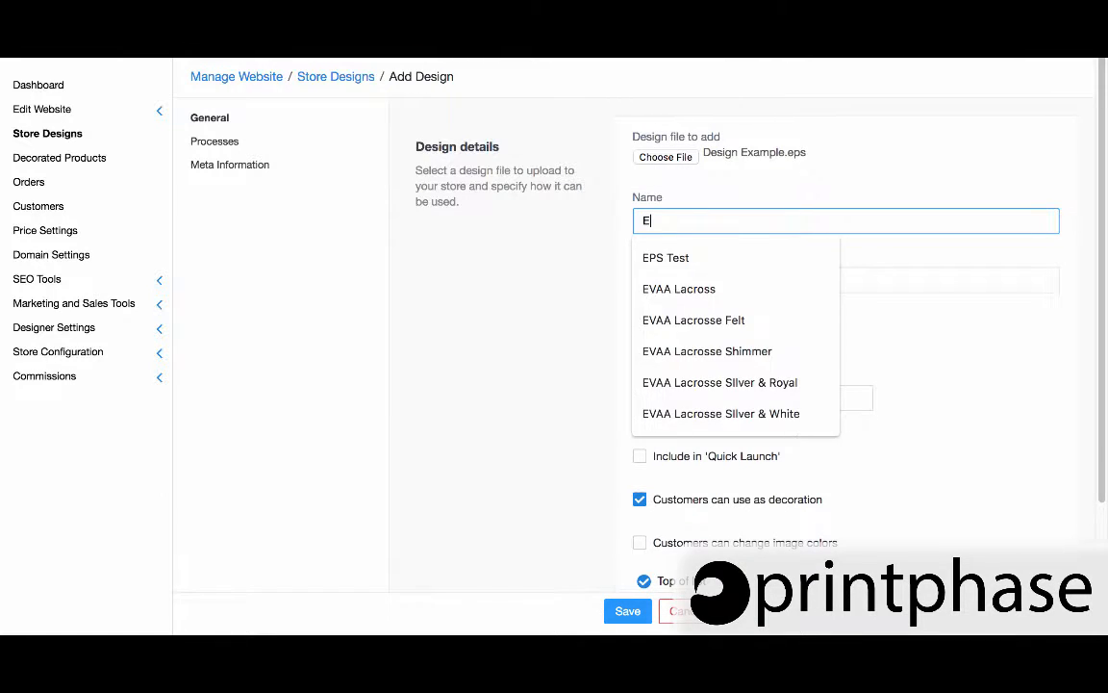
{"action": "type", "text": "xample"}
{"action": "scroll", "coordinate": [809, 326], "scroll_direction": "down", "scroll_amount": 1}
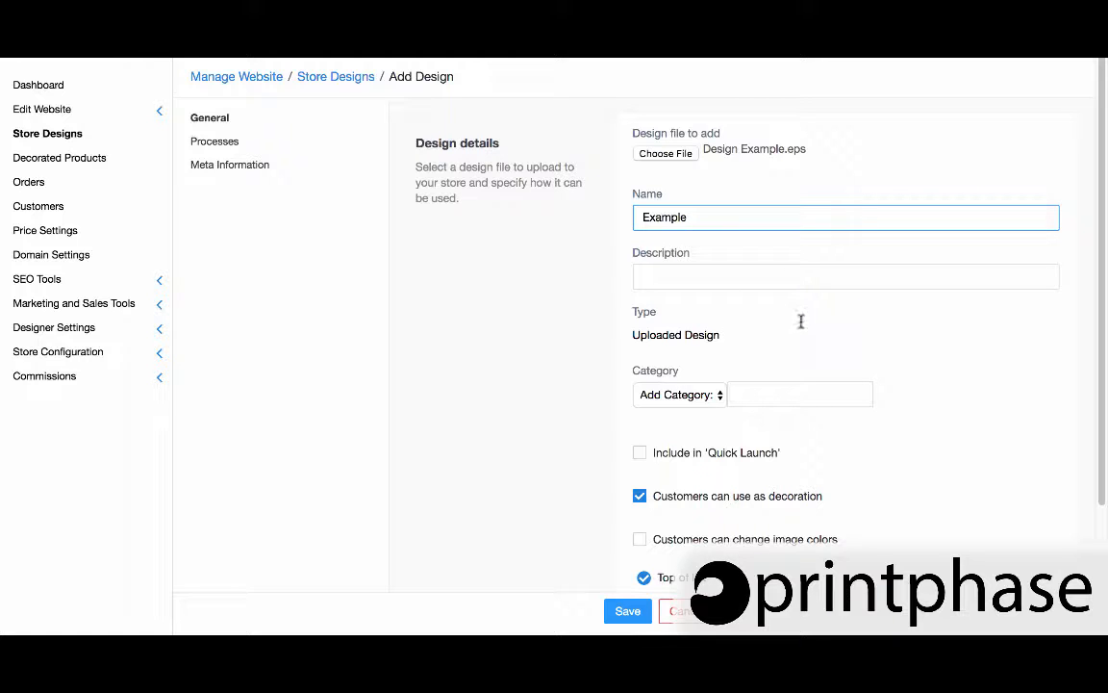
{"action": "left_click", "coordinate": [780, 398]}
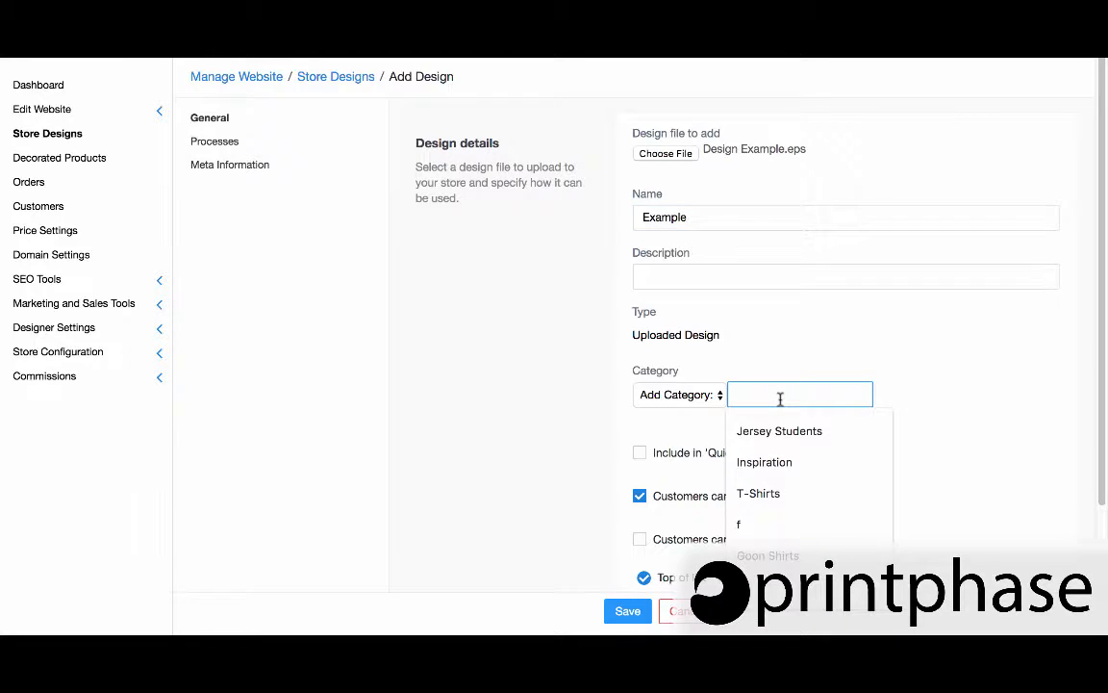
{"action": "type", "text": "Example"}
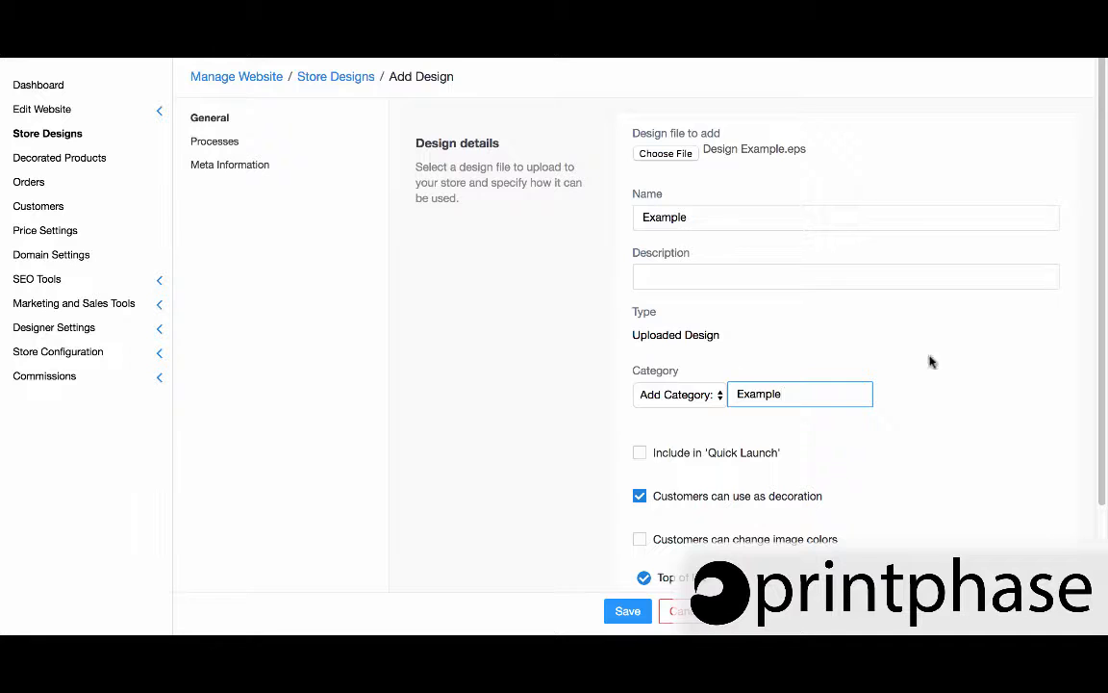
Allow customers to change the design's image colors, save it, and continue to the store designs list
{"action": "mouse_move", "coordinate": [1096, 300]}
{"action": "left_mouse_down"}
{"action": "mouse_move", "coordinate": [1099, 364]}
{"action": "mouse_move", "coordinate": [1088, 315]}
{"action": "left_mouse_up"}
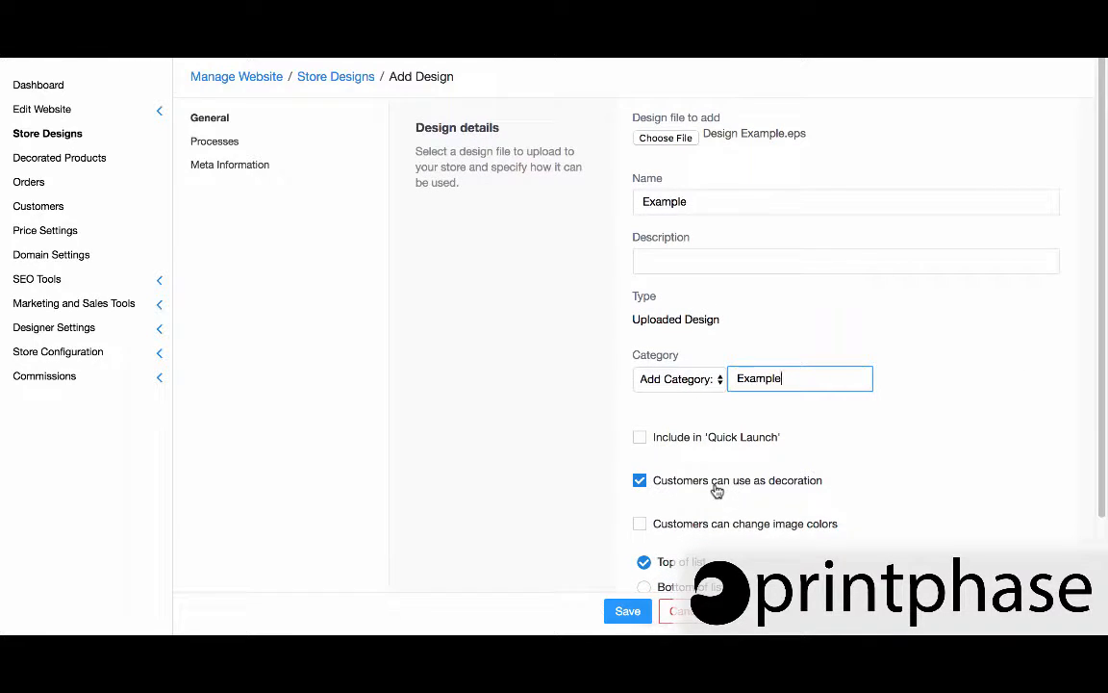
{"action": "left_click", "coordinate": [670, 529]}
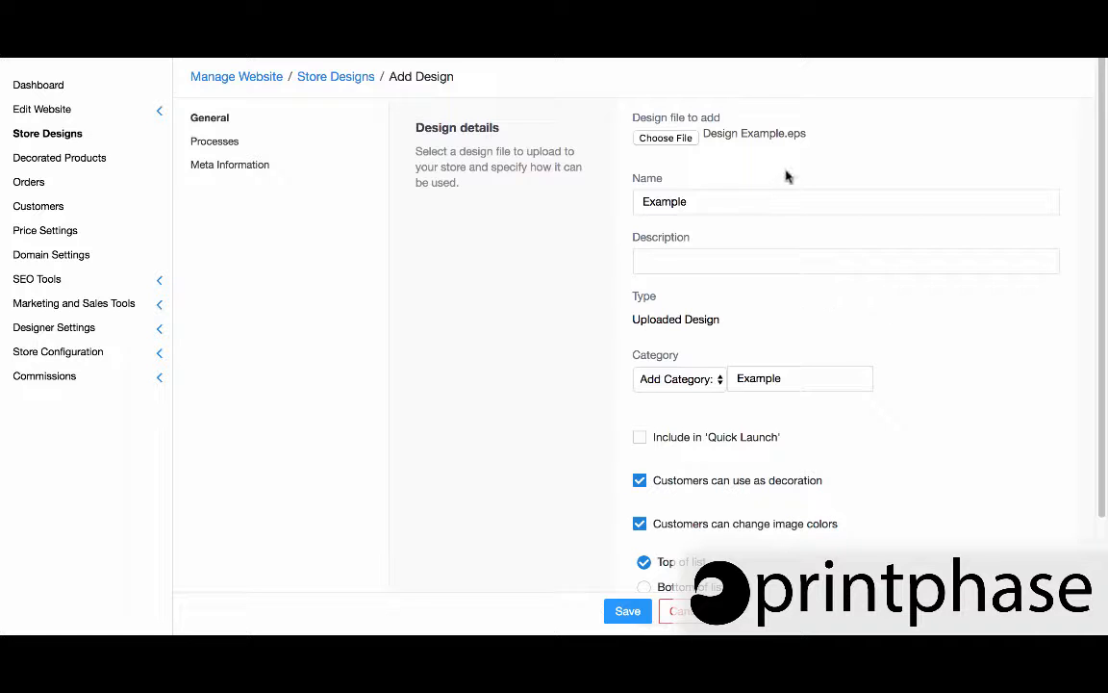
{"action": "scroll", "coordinate": [1092, 207], "scroll_direction": "down", "scroll_amount": 2}
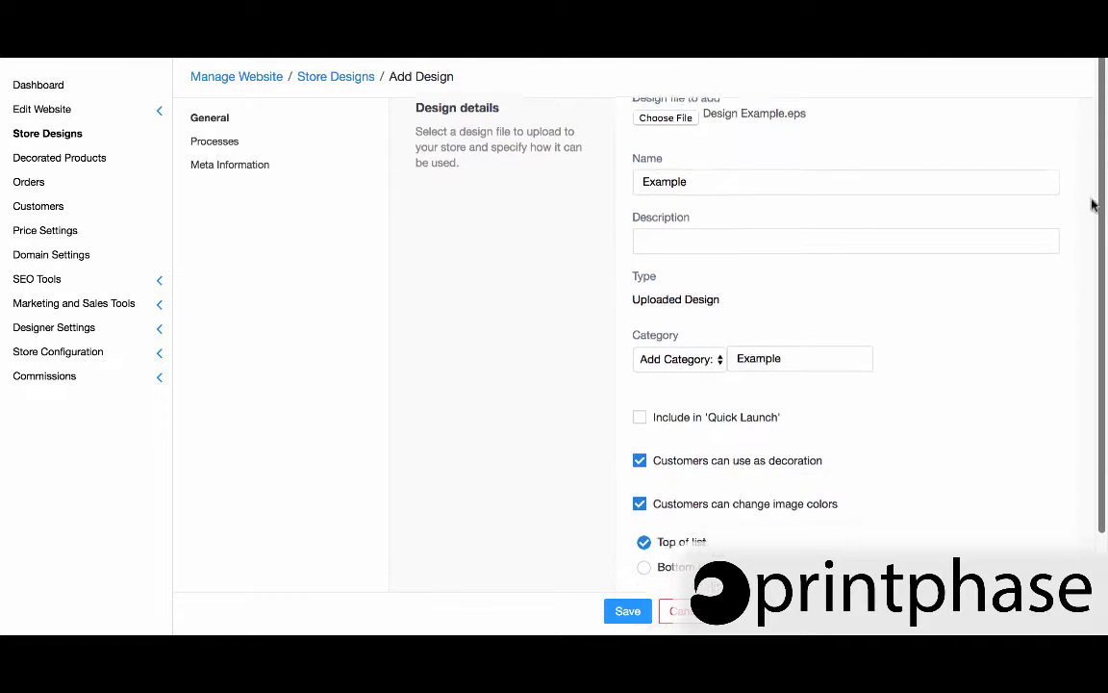
{"action": "scroll", "coordinate": [1086, 233], "scroll_direction": "down", "scroll_amount": 3}
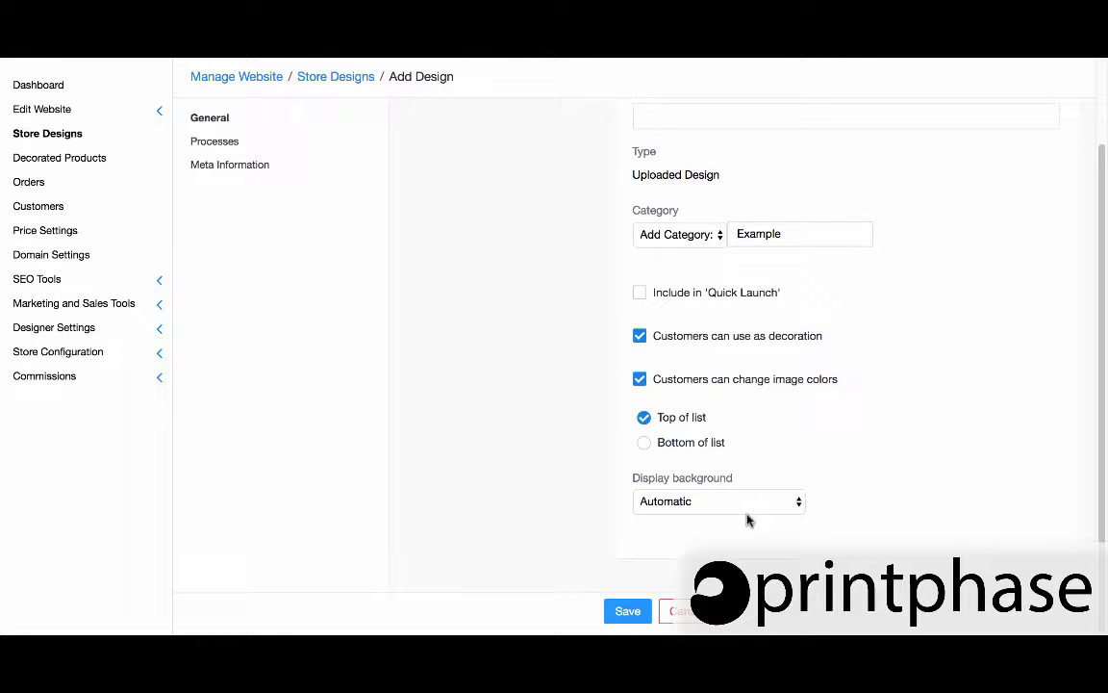
{"action": "left_click", "coordinate": [628, 612]}
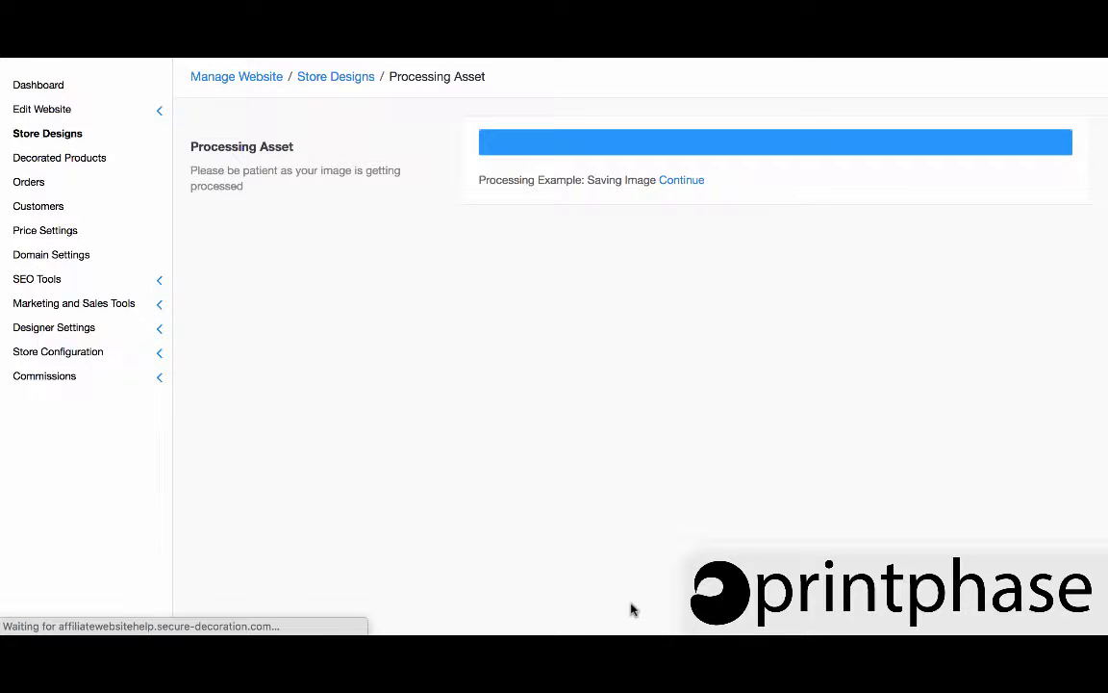
{"action": "left_click", "coordinate": [681, 180]}
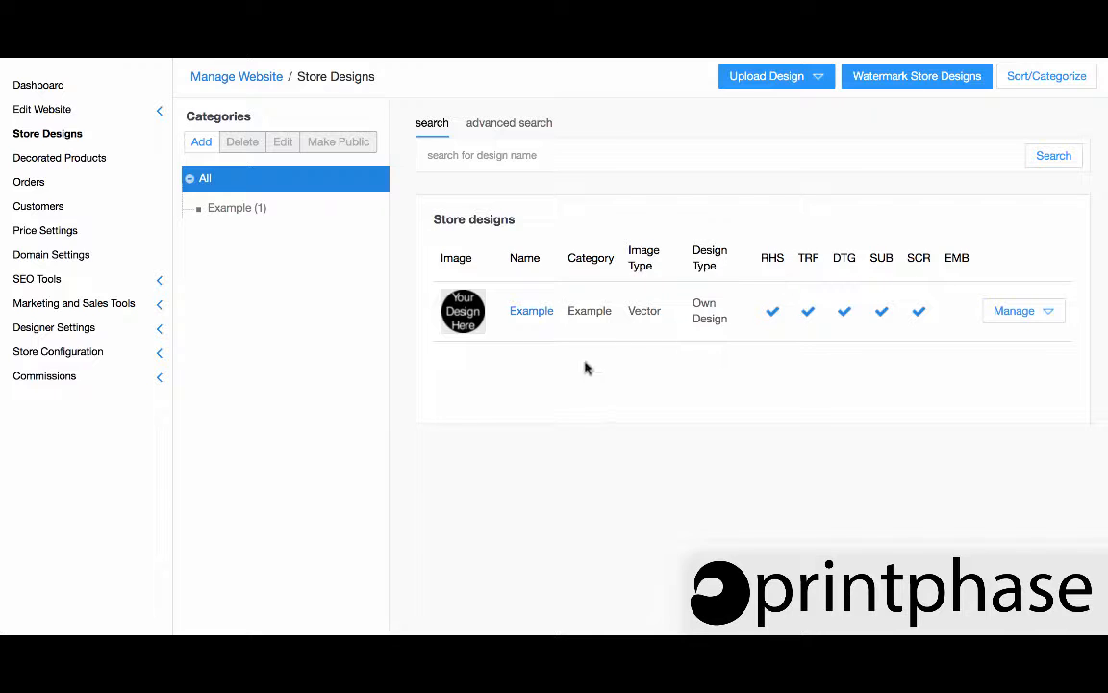
Open the Example store design and examine its meta information settings
{"action": "left_click", "coordinate": [532, 310]}
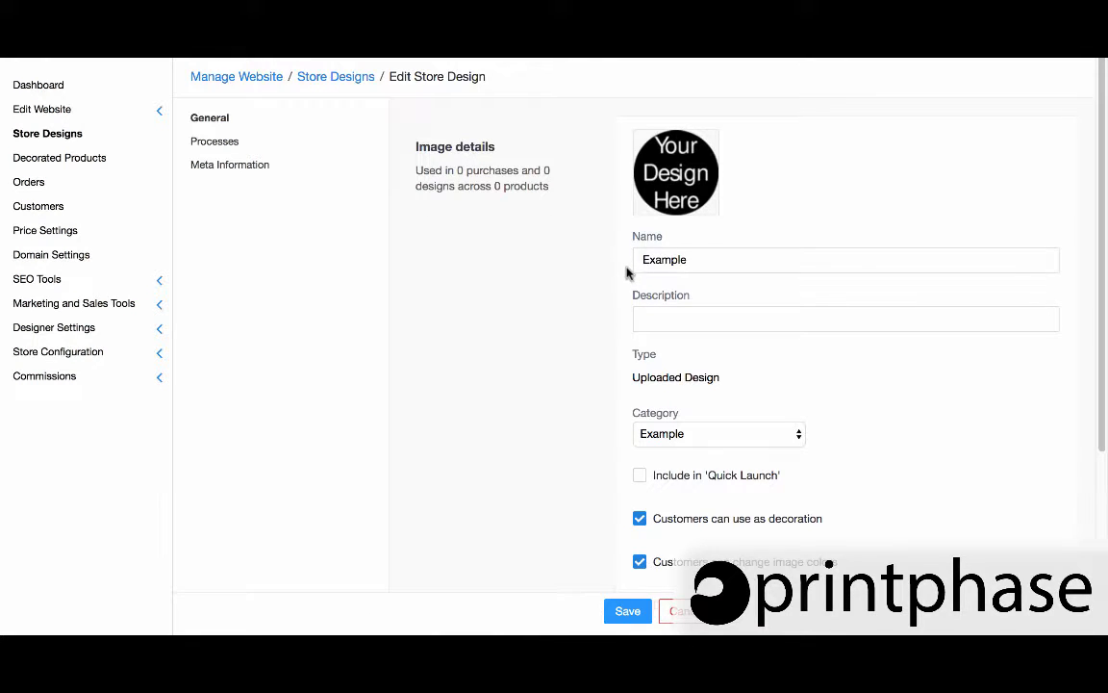
{"action": "left_click", "coordinate": [214, 168]}
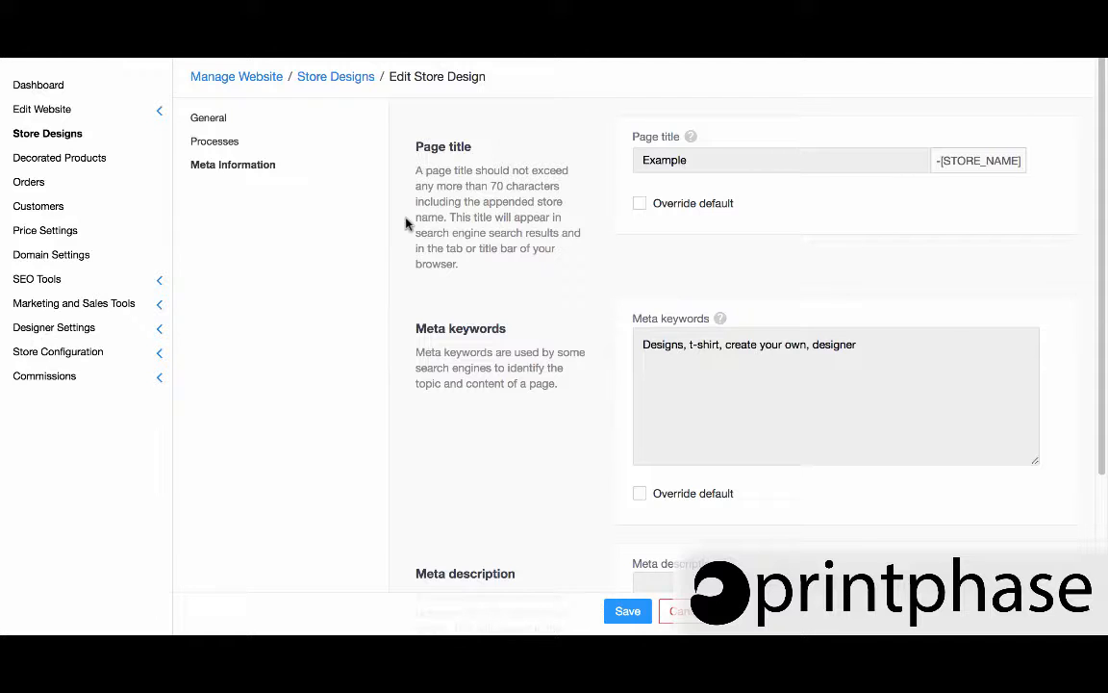
Start a new decorated product using the Adult Soft Cotton T from the Apparel Printing category
{"action": "left_click", "coordinate": [87, 158]}
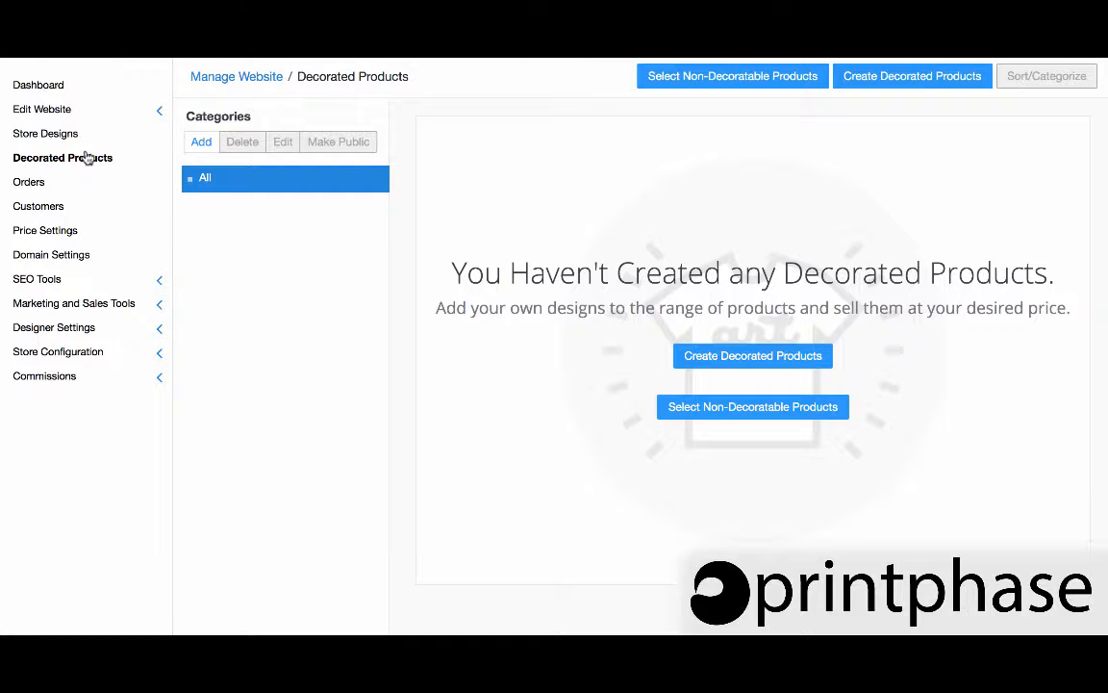
{"action": "left_click", "coordinate": [740, 355]}
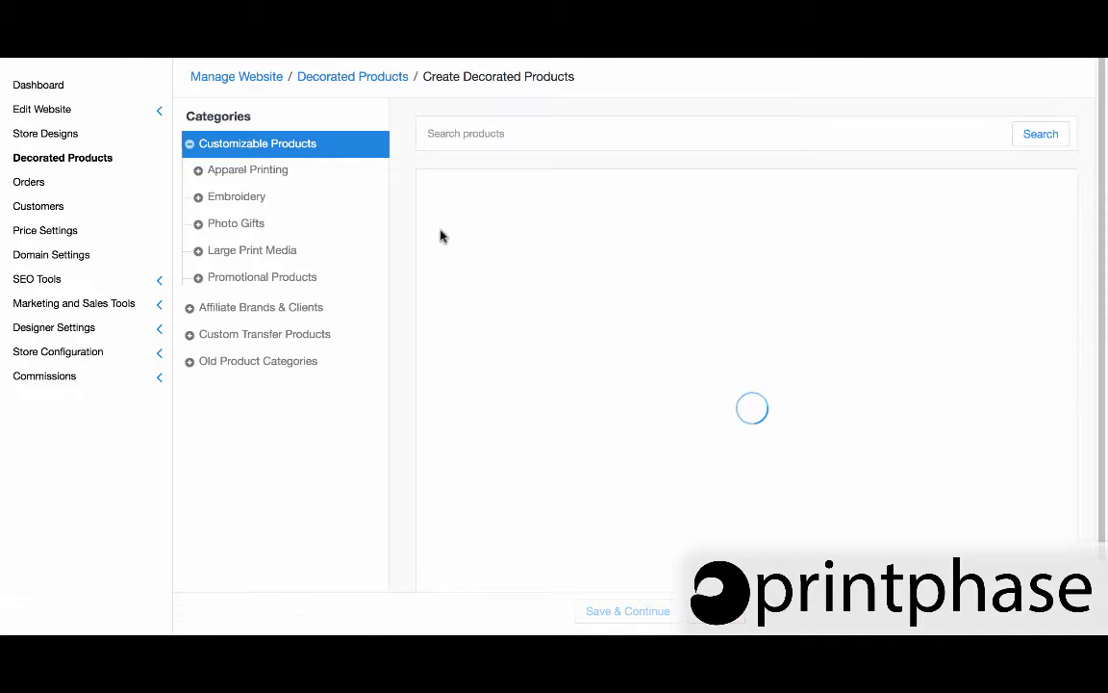
{"action": "left_click", "coordinate": [248, 170]}
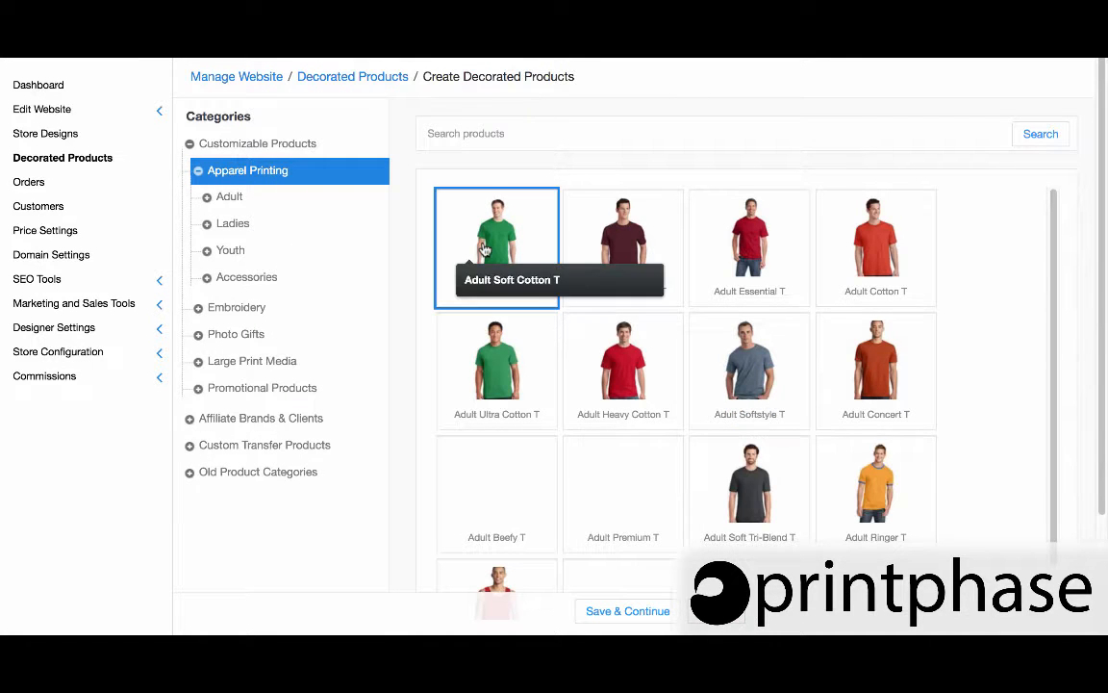
{"action": "left_click", "coordinate": [640, 613]}
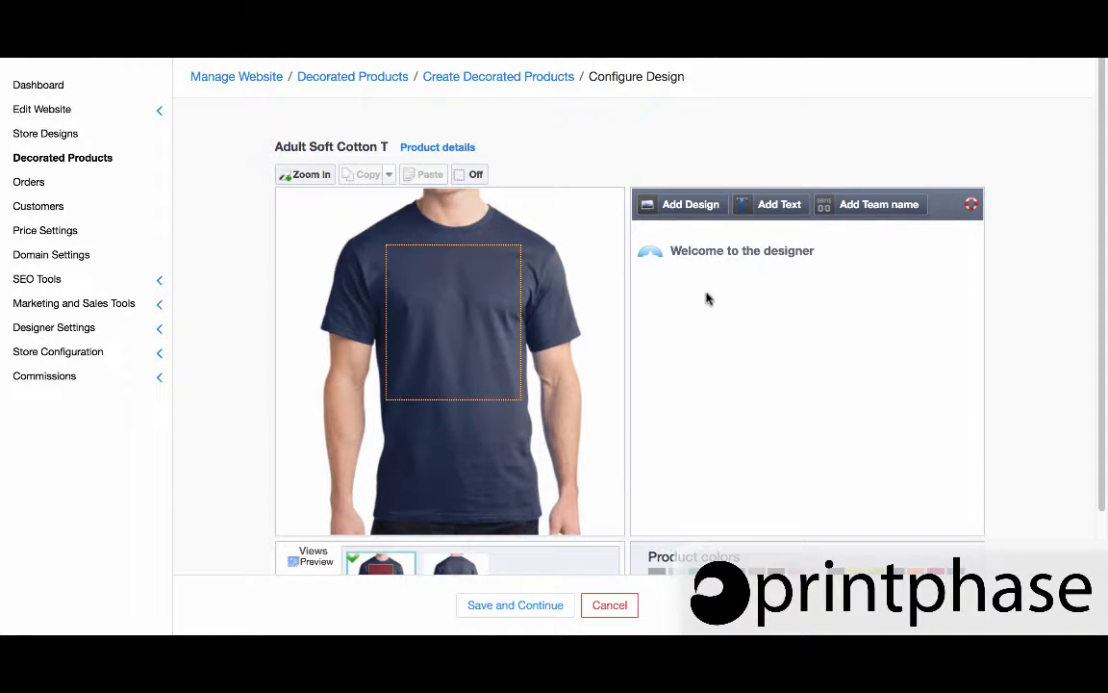
Add the Example artwork from the store designs to the front of the shirt
{"action": "left_click", "coordinate": [710, 213]}
{"action": "left_click", "coordinate": [654, 325]}
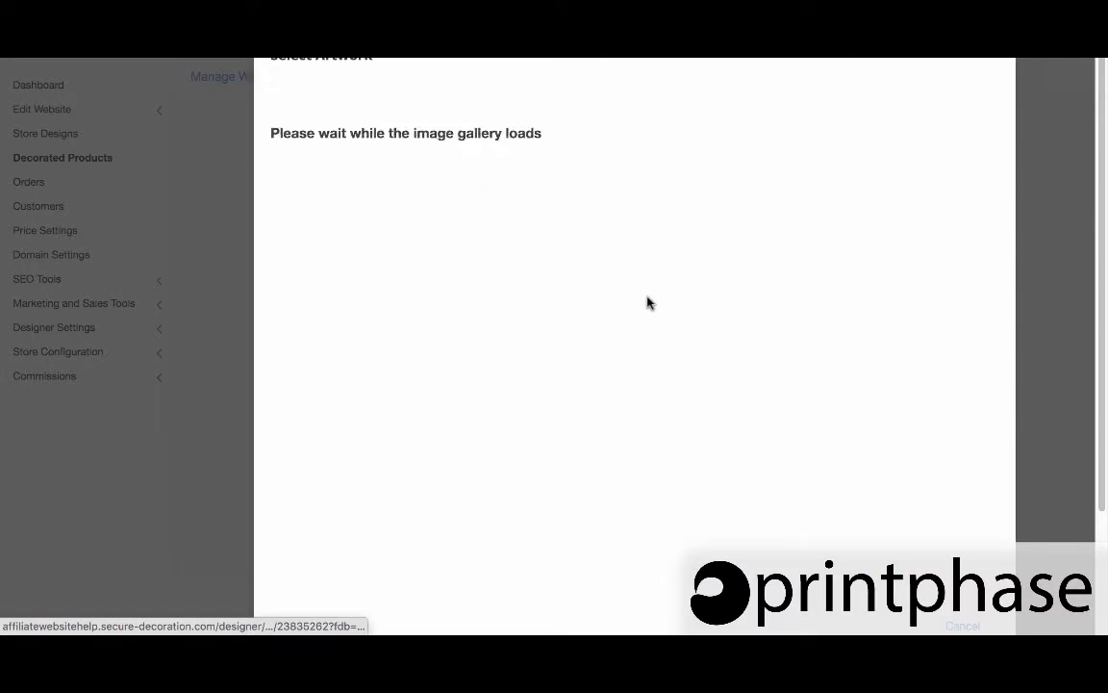
{"action": "left_click", "coordinate": [549, 255]}
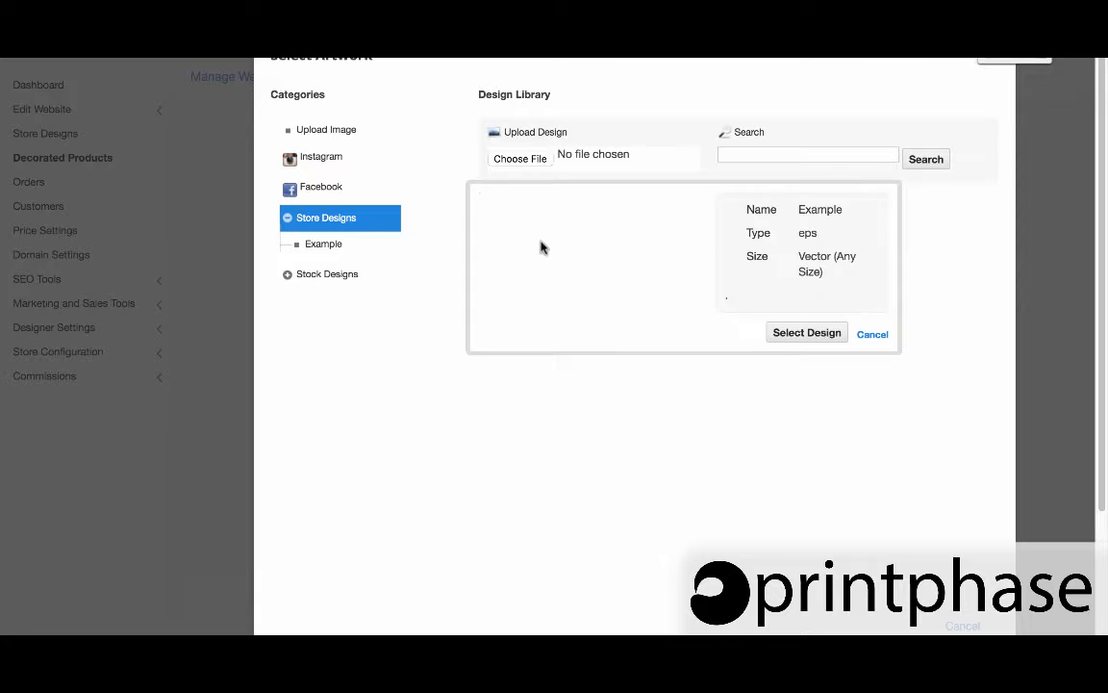
{"action": "left_click", "coordinate": [821, 337]}
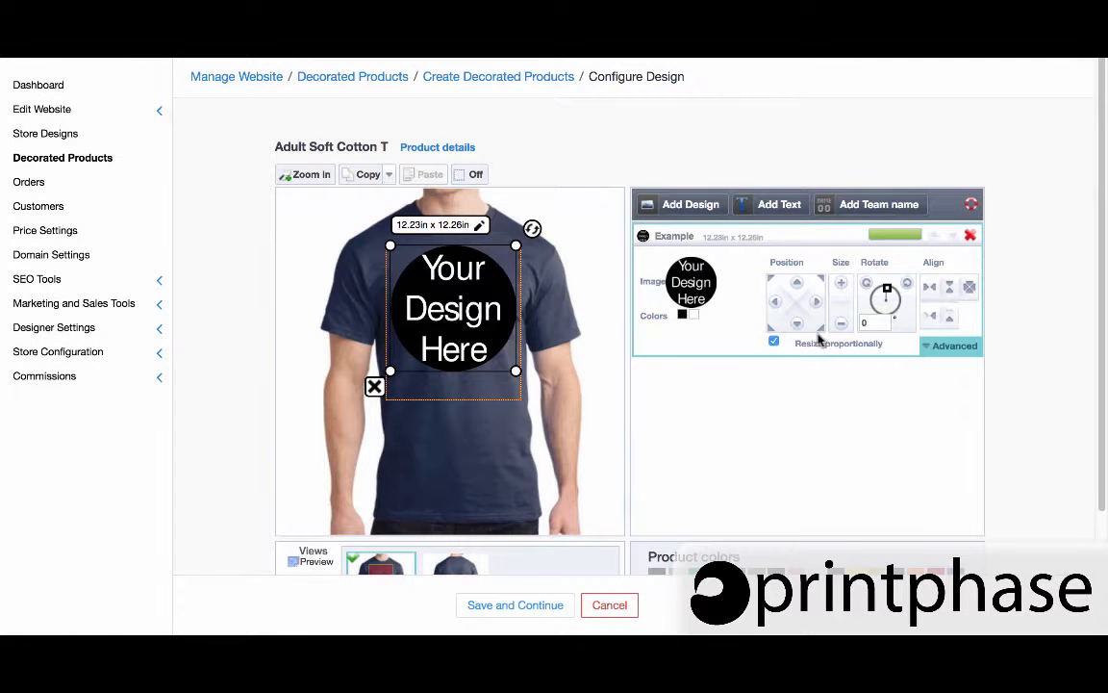
Recolor the Example design's lettering to a custom red and its circle to white
{"action": "left_click", "coordinate": [693, 315]}
{"action": "left_click_drag", "start_coordinate": [383, 443], "coordinate": [404, 406]}
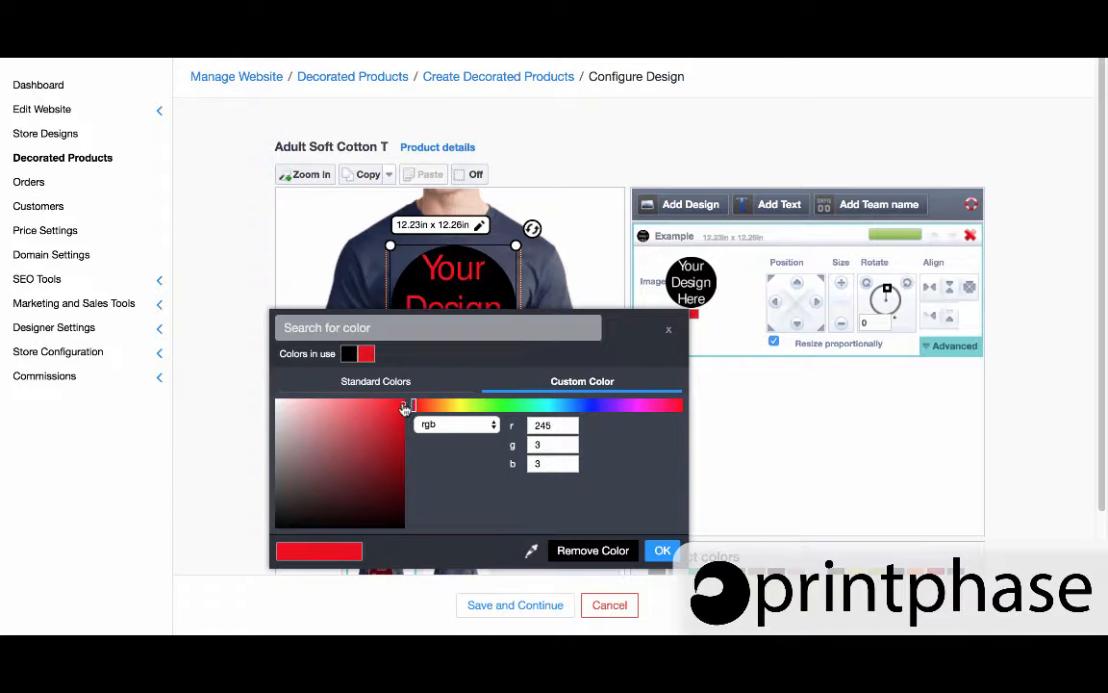
{"action": "left_click", "coordinate": [662, 550]}
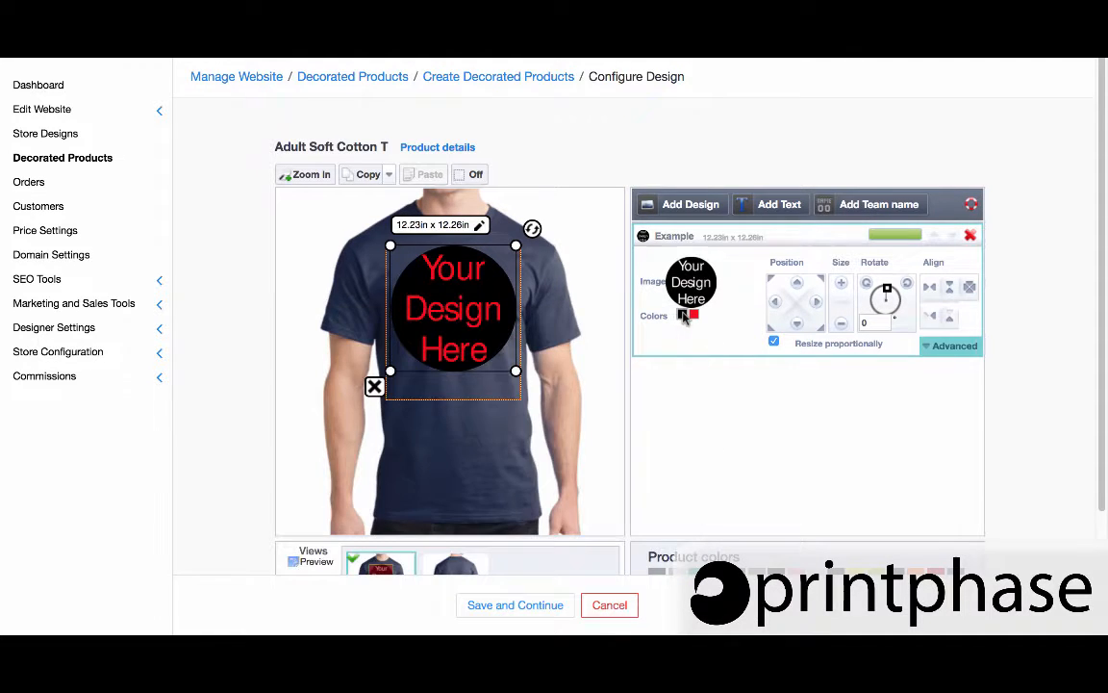
{"action": "left_click", "coordinate": [682, 315]}
{"action": "left_click_drag", "start_coordinate": [359, 440], "coordinate": [195, 383]}
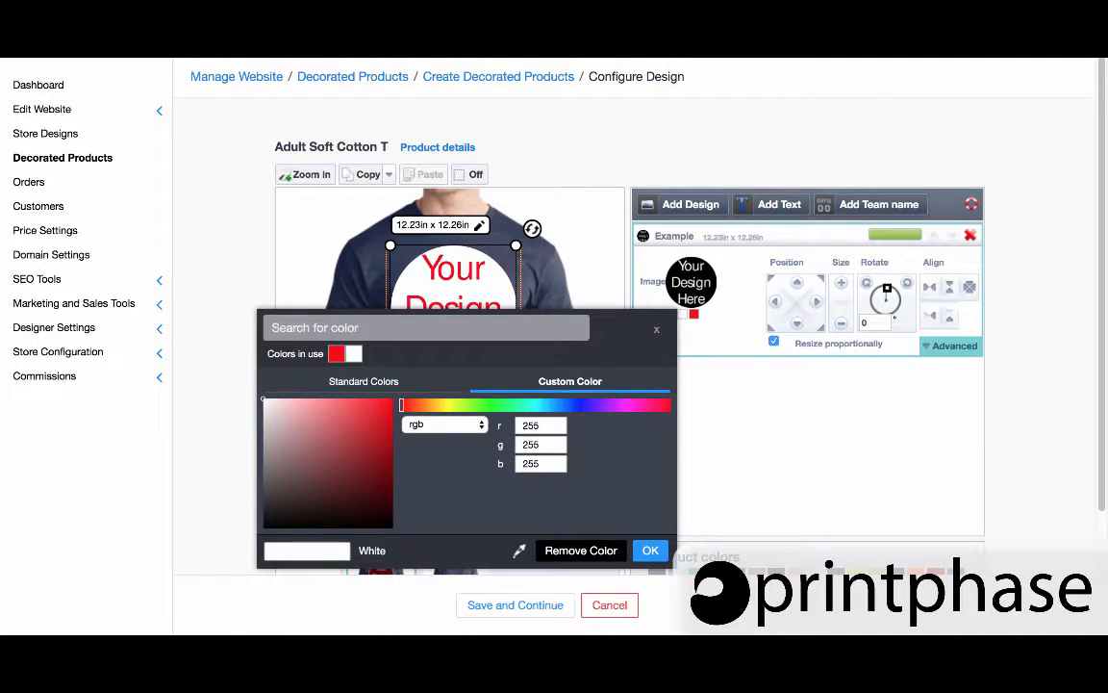
{"action": "left_click", "coordinate": [650, 551]}
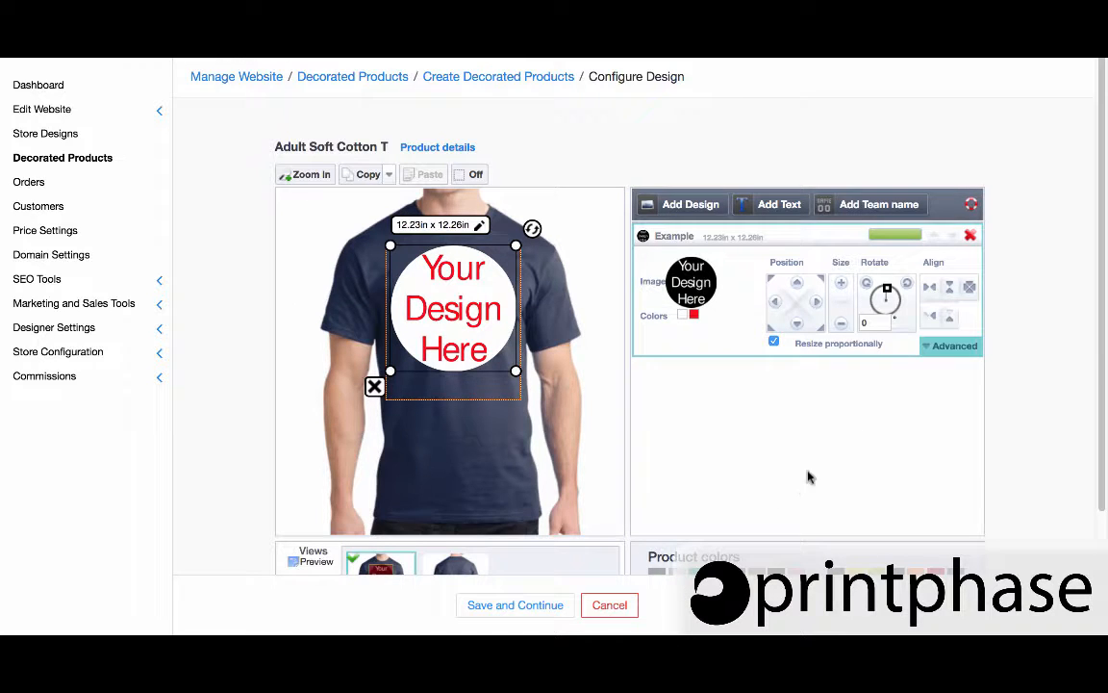
With the Example design's advanced options shown, shrink it to about 7.9 x 7.9 in and center it horizontally
{"action": "left_click", "coordinate": [929, 348]}
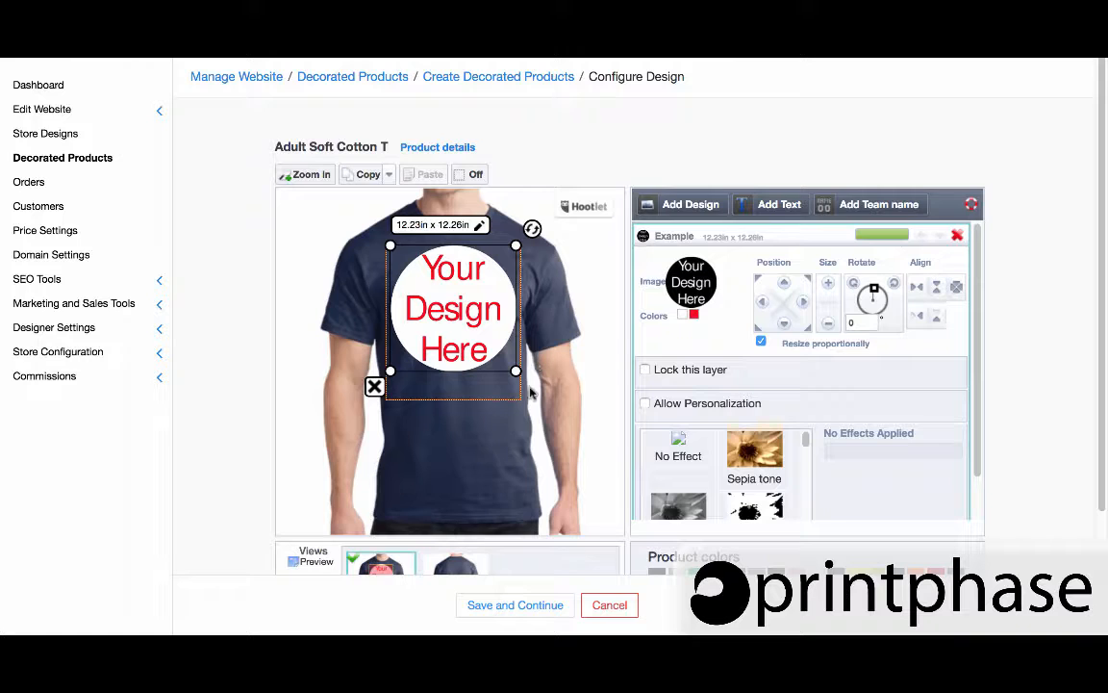
{"action": "left_click_drag", "start_coordinate": [516, 371], "coordinate": [476, 317]}
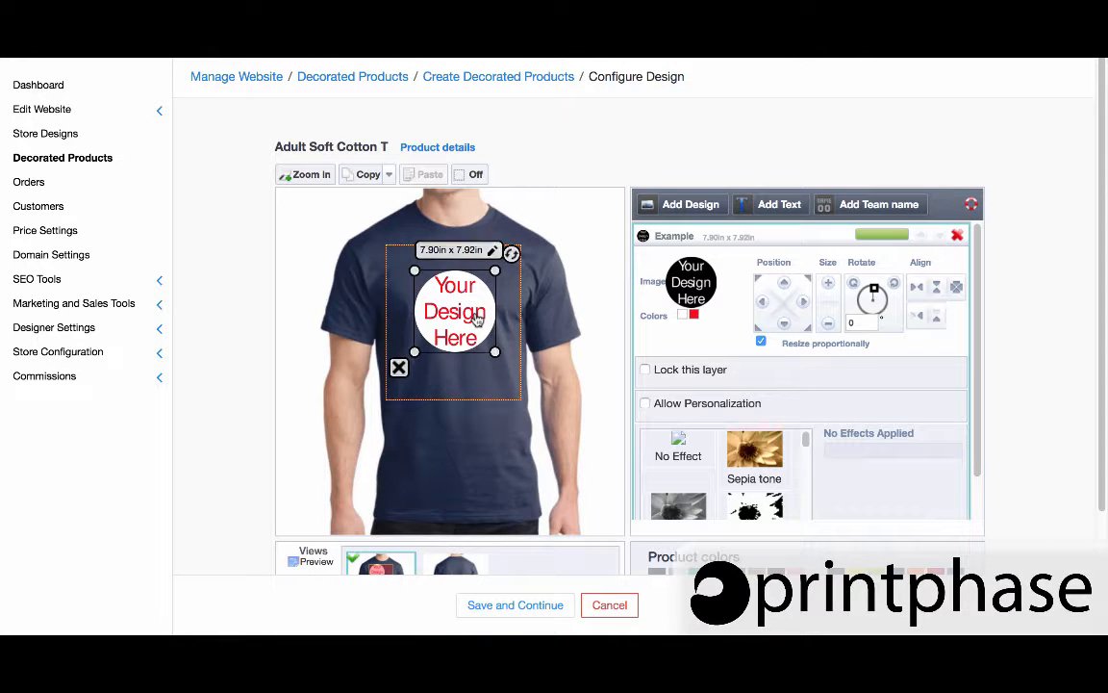
{"action": "left_click", "coordinate": [917, 288]}
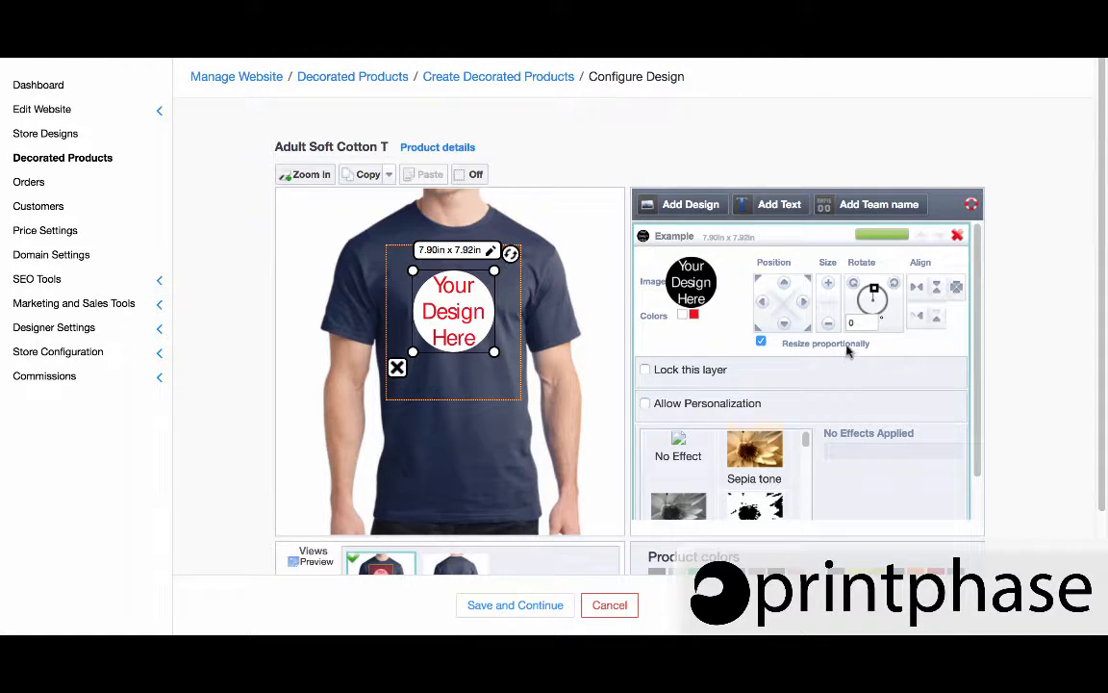
Add the text "Example" to the shirt front and set its font to Ambition
{"action": "left_click", "coordinate": [777, 204]}
{"action": "left_click", "coordinate": [679, 315]}
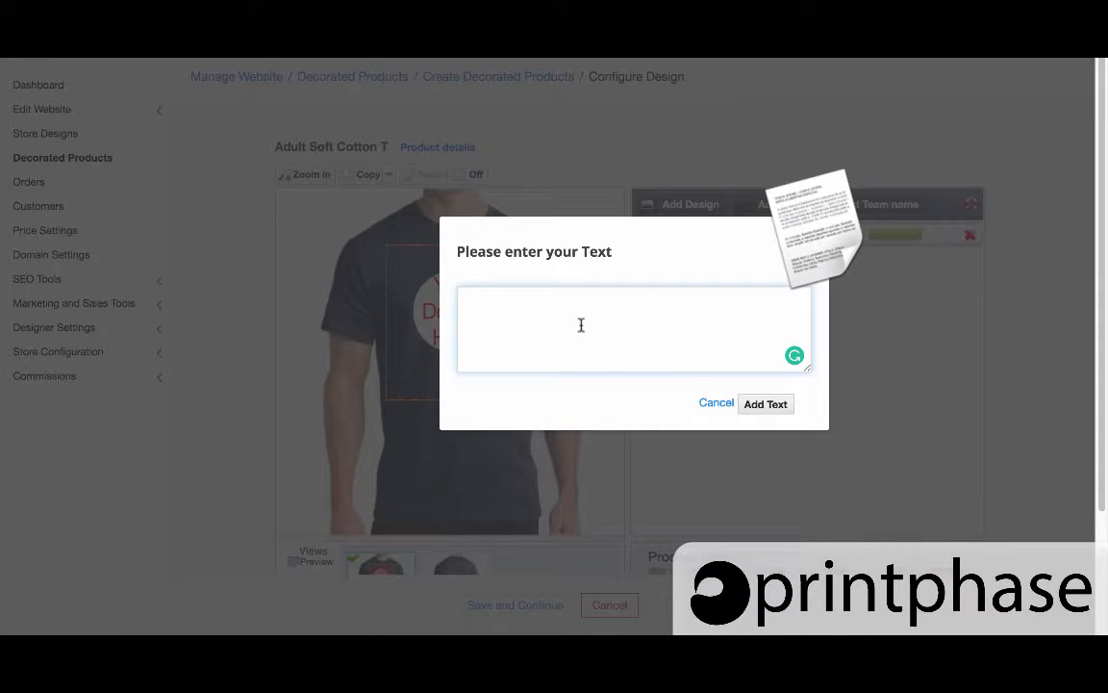
{"action": "type", "text": "Example"}
{"action": "left_click", "coordinate": [762, 412]}
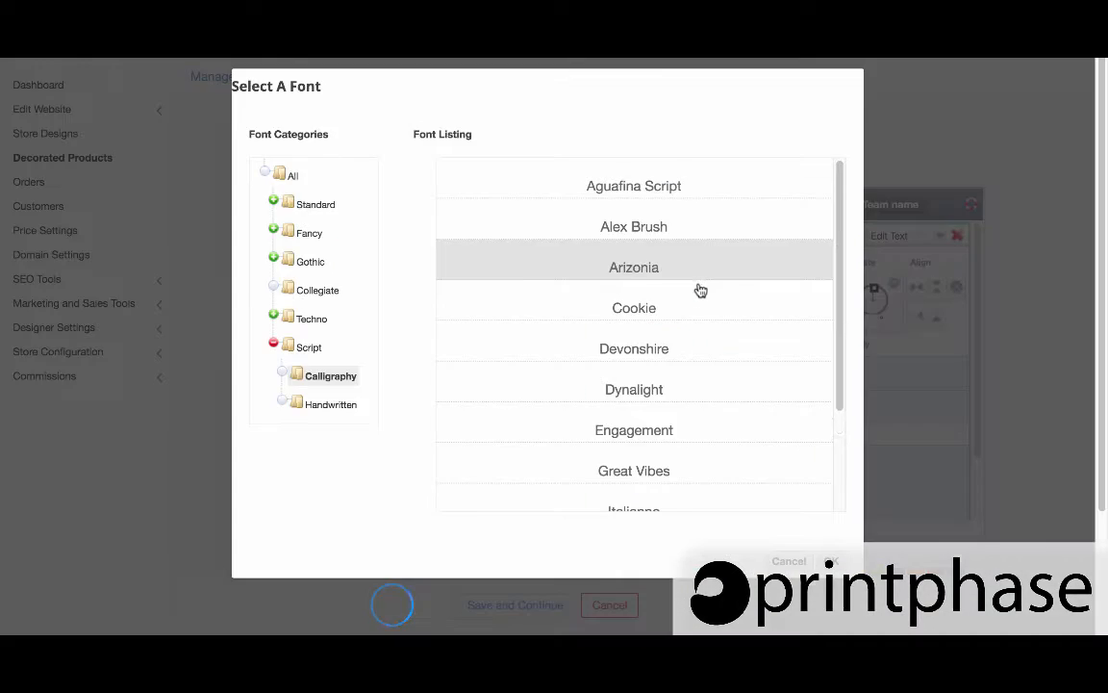
{"action": "left_click", "coordinate": [712, 285]}
{"action": "left_click", "coordinate": [289, 179]}
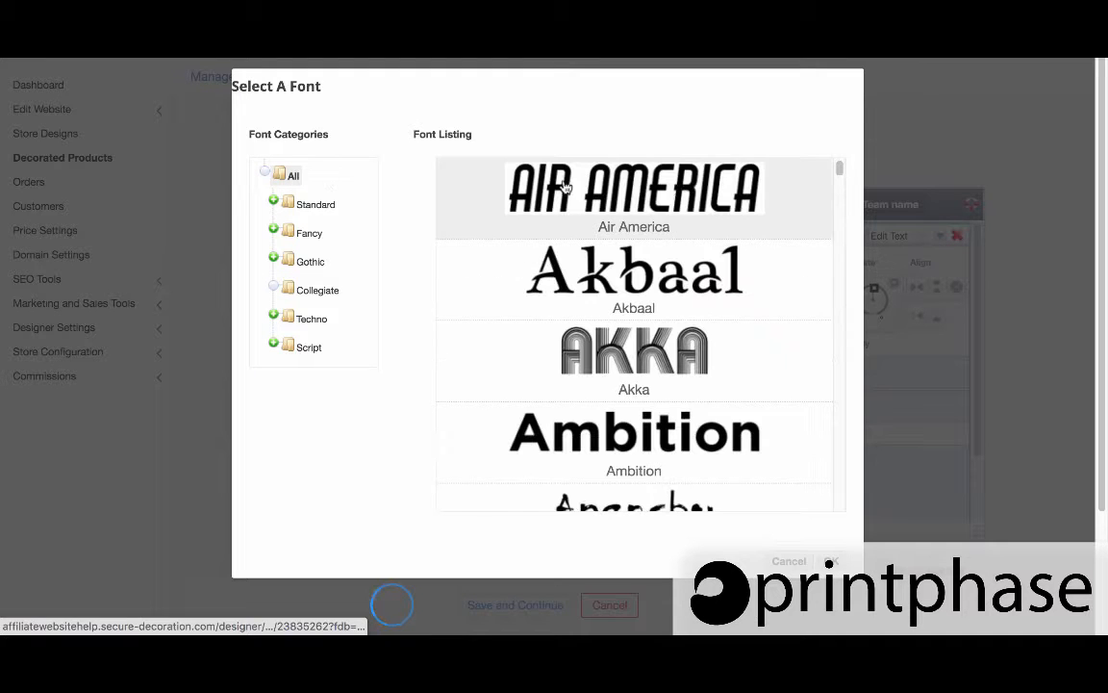
{"action": "left_click", "coordinate": [728, 425]}
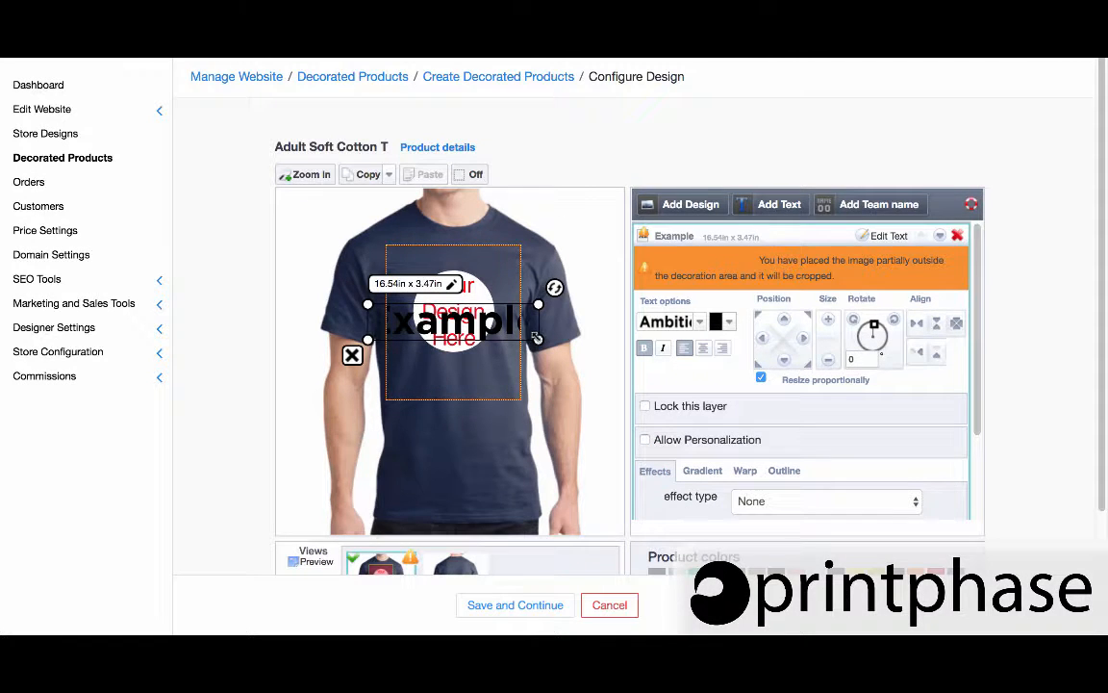
Shrink the Example text to about 6.26 x 1.31 in above the circle, center it horizontally and center-align its lettering
{"action": "left_click_drag", "start_coordinate": [536, 338], "coordinate": [468, 268]}
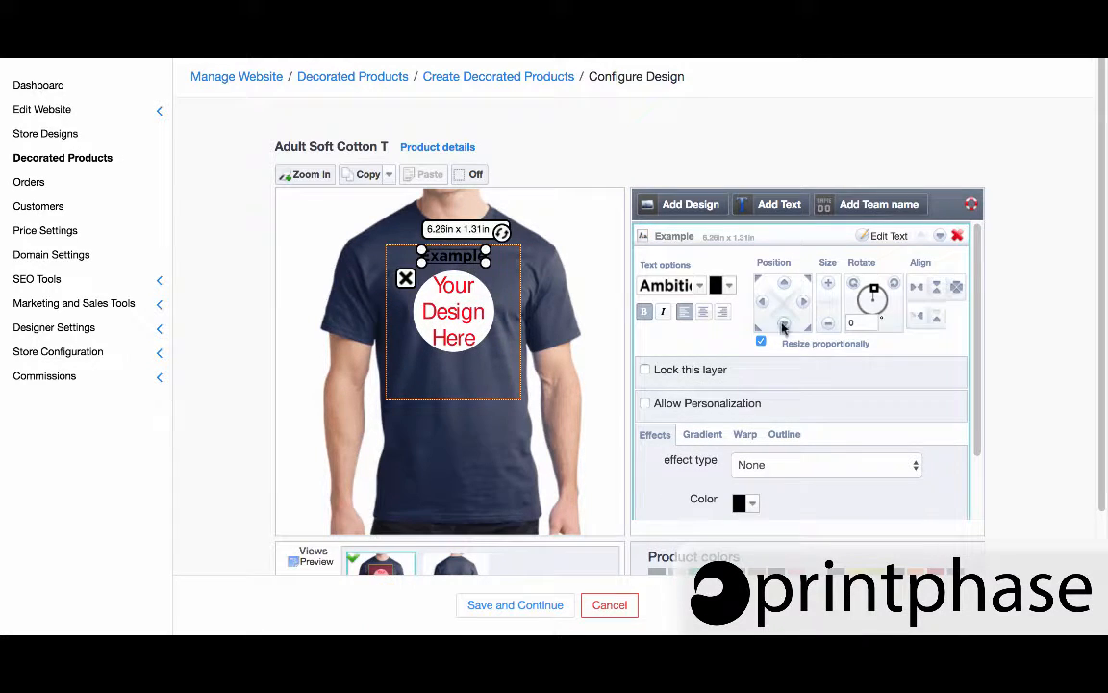
{"action": "left_click", "coordinate": [919, 287]}
{"action": "left_click", "coordinate": [704, 315]}
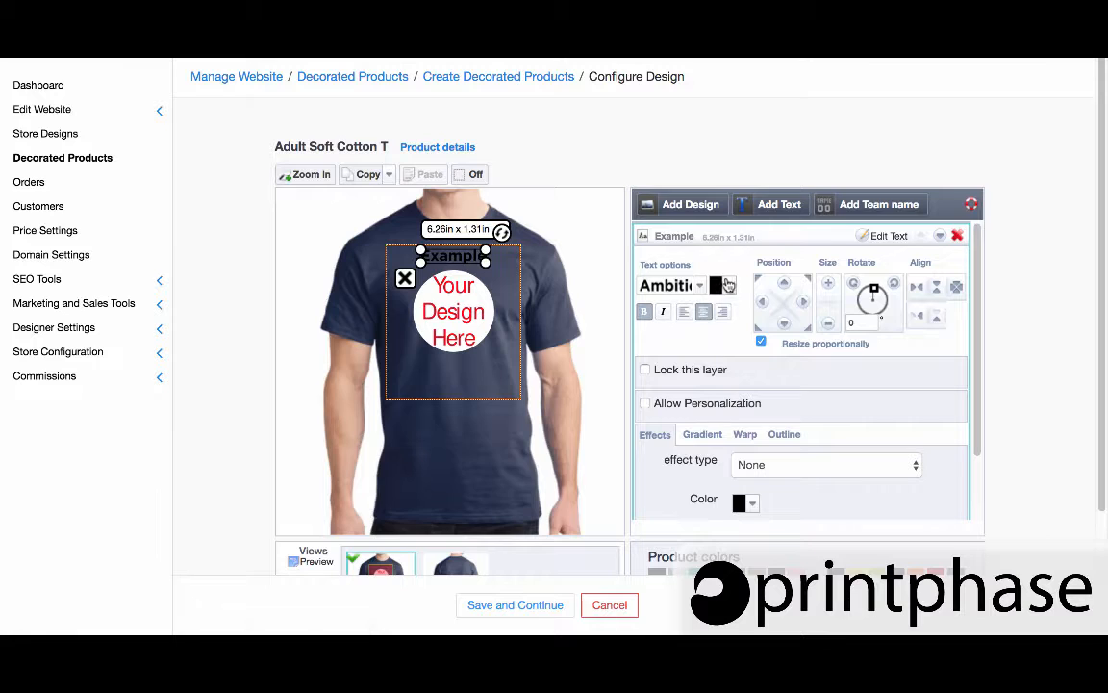
Recolor the Example text to the standard color White
{"action": "left_click", "coordinate": [729, 286]}
{"action": "left_click", "coordinate": [446, 373]}
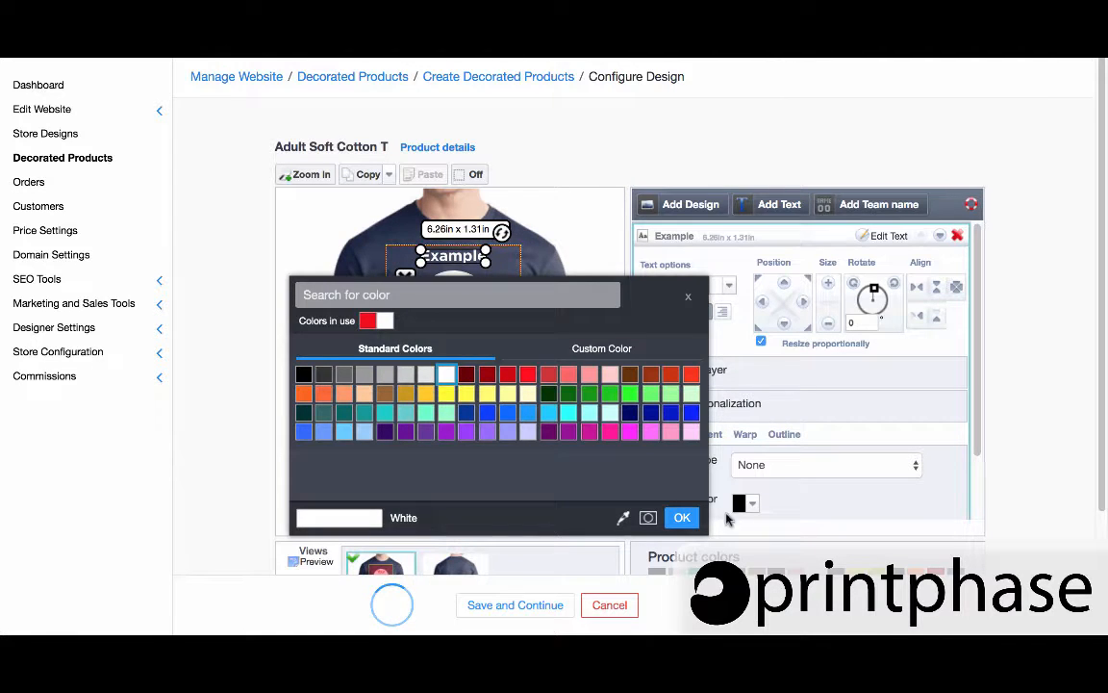
{"action": "left_click", "coordinate": [680, 517]}
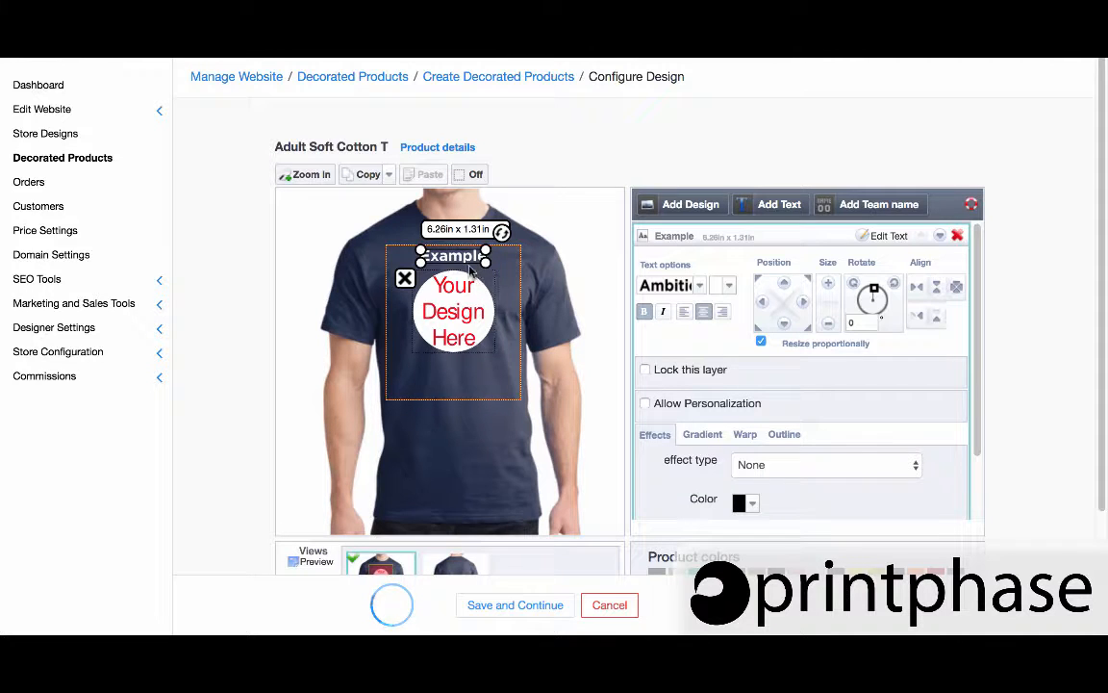
Allow personalization of the Example text, with max width enabled and a limit of 14 maximum characters
{"action": "left_click", "coordinate": [679, 408]}
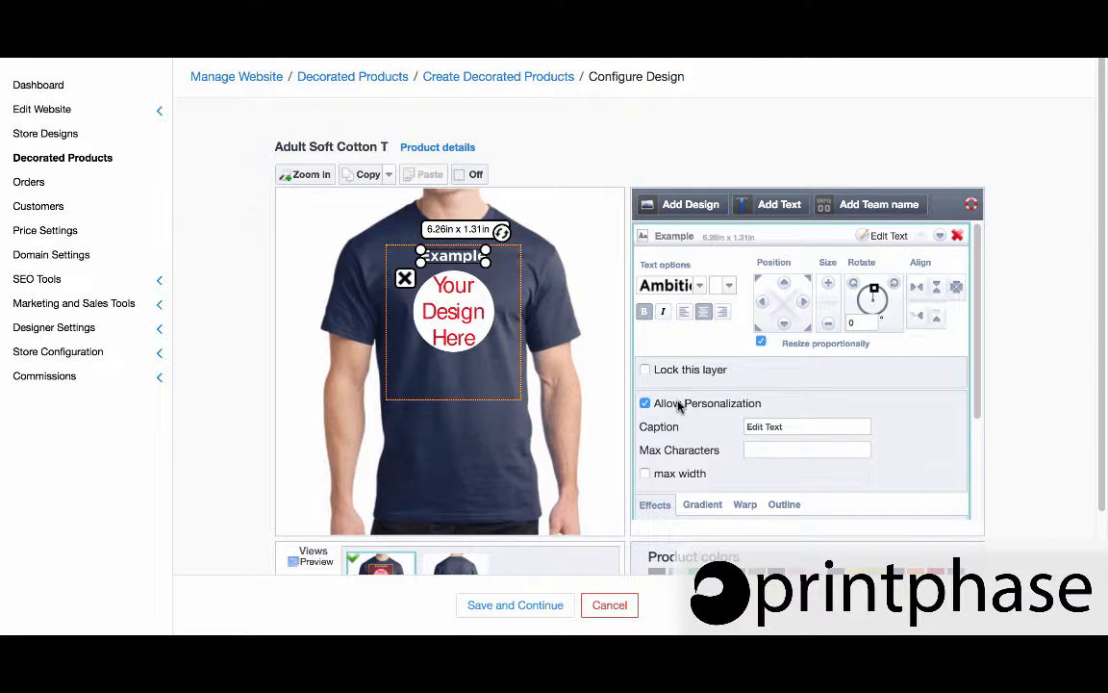
{"action": "left_click", "coordinate": [681, 476]}
{"action": "left_click", "coordinate": [755, 450]}
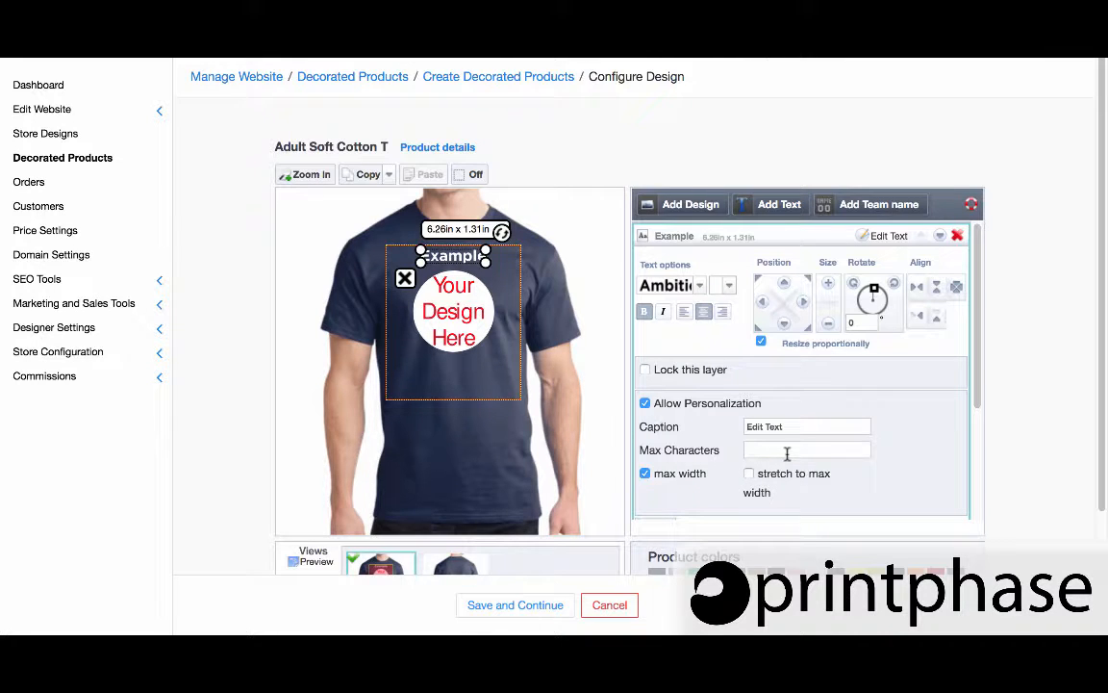
{"action": "left_click", "coordinate": [787, 453]}
{"action": "type", "text": "14"}
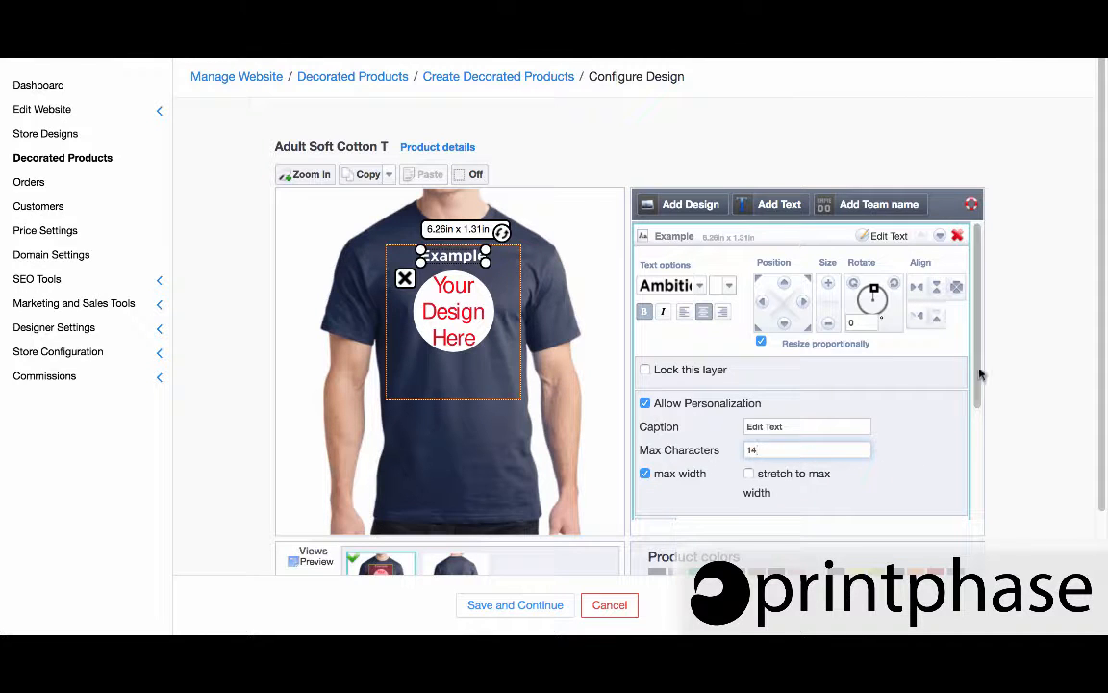
Enlarge the Example text to about 8.04 x 1.69 in, then save the shirt design and continue to the product details
{"action": "scroll", "coordinate": [979, 385], "scroll_direction": "down", "scroll_amount": 1}
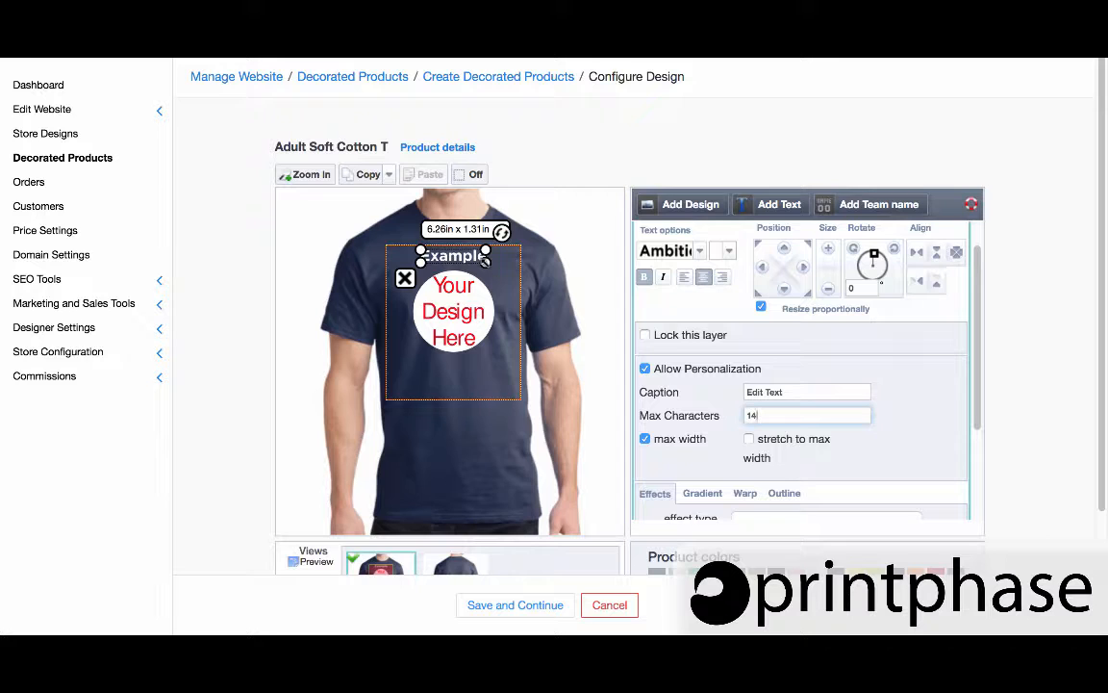
{"action": "mouse_move", "coordinate": [487, 263]}
{"action": "left_mouse_down"}
{"action": "mouse_move", "coordinate": [506, 267]}
{"action": "mouse_move", "coordinate": [471, 267]}
{"action": "left_mouse_up"}
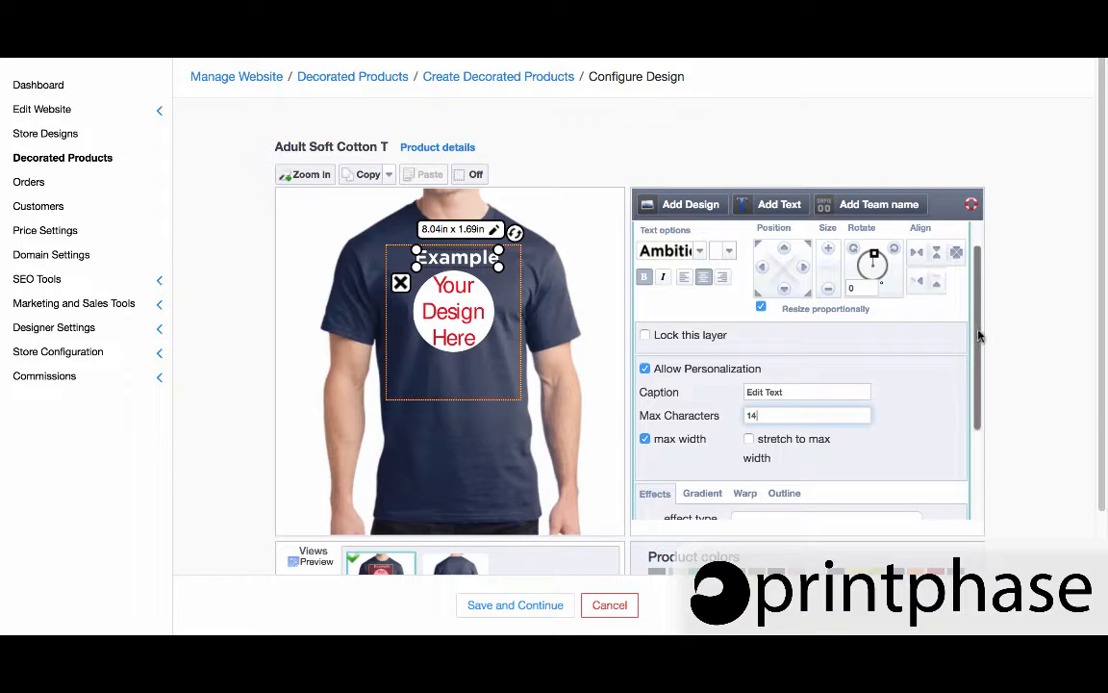
{"action": "scroll", "coordinate": [978, 347], "scroll_direction": "down", "scroll_amount": 1}
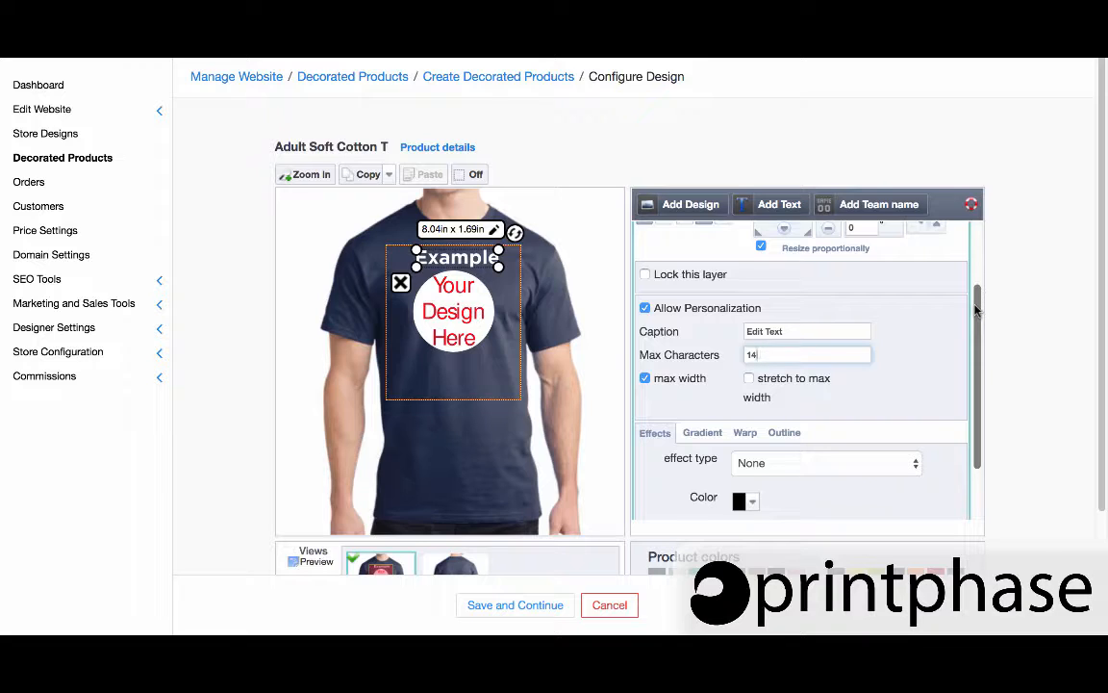
{"action": "scroll", "coordinate": [910, 352], "scroll_direction": "down", "scroll_amount": 2}
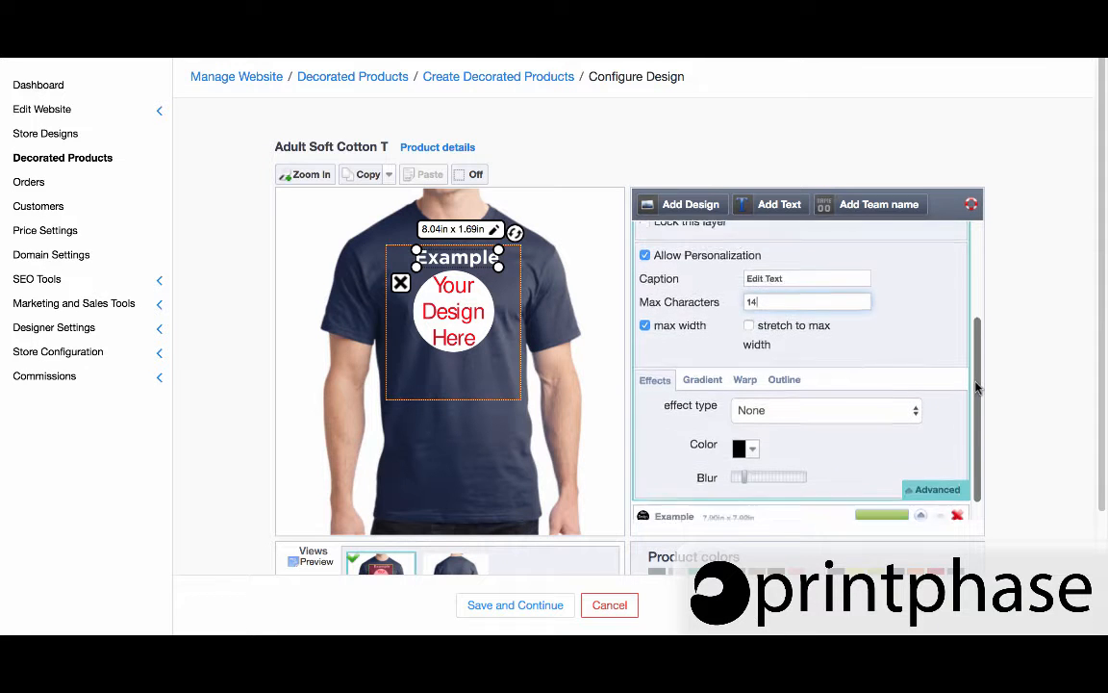
{"action": "scroll", "coordinate": [1096, 395], "scroll_direction": "down", "scroll_amount": 3}
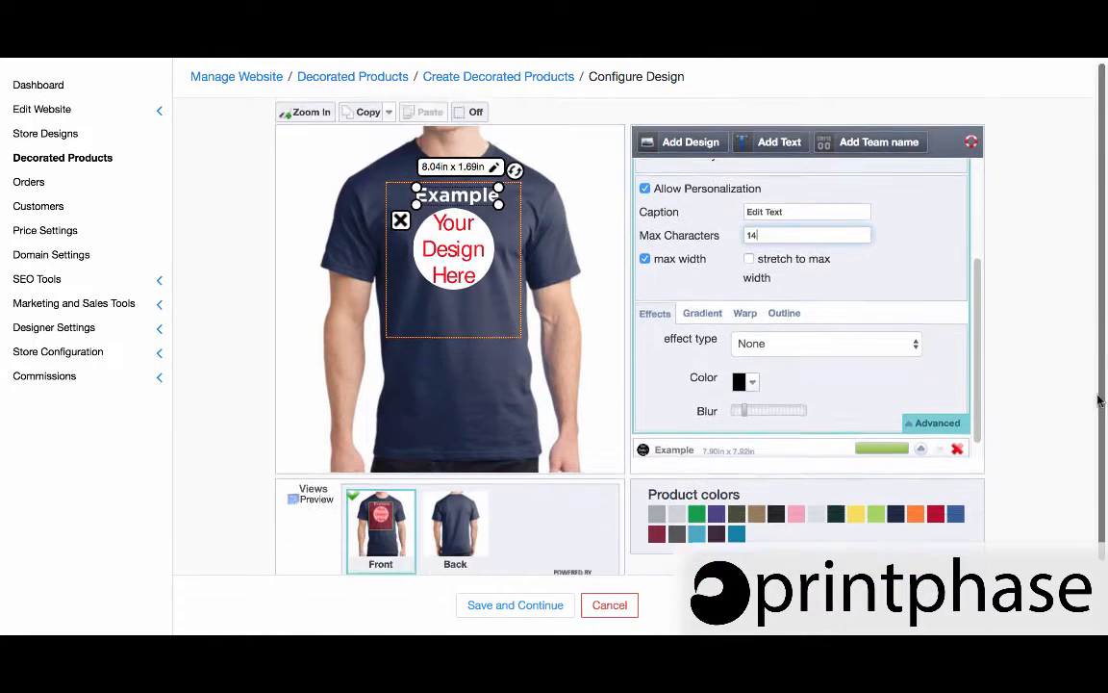
{"action": "left_click", "coordinate": [524, 603]}
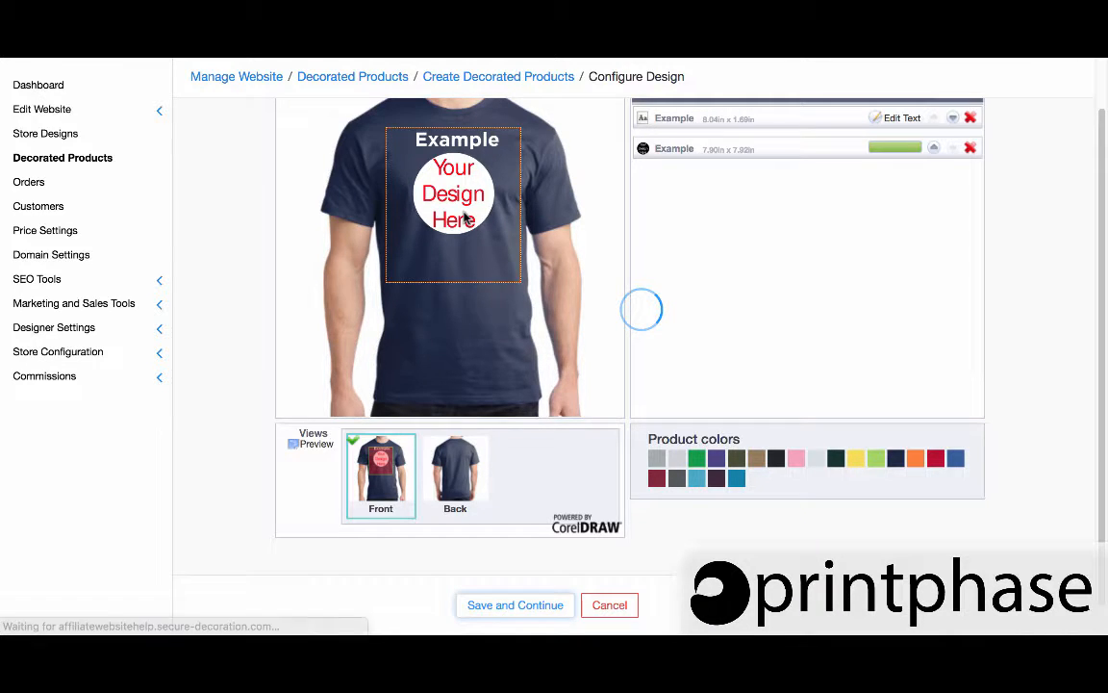
Name the decorated product "Example" and turn on appending the blank product name
{"action": "left_click", "coordinate": [524, 158]}
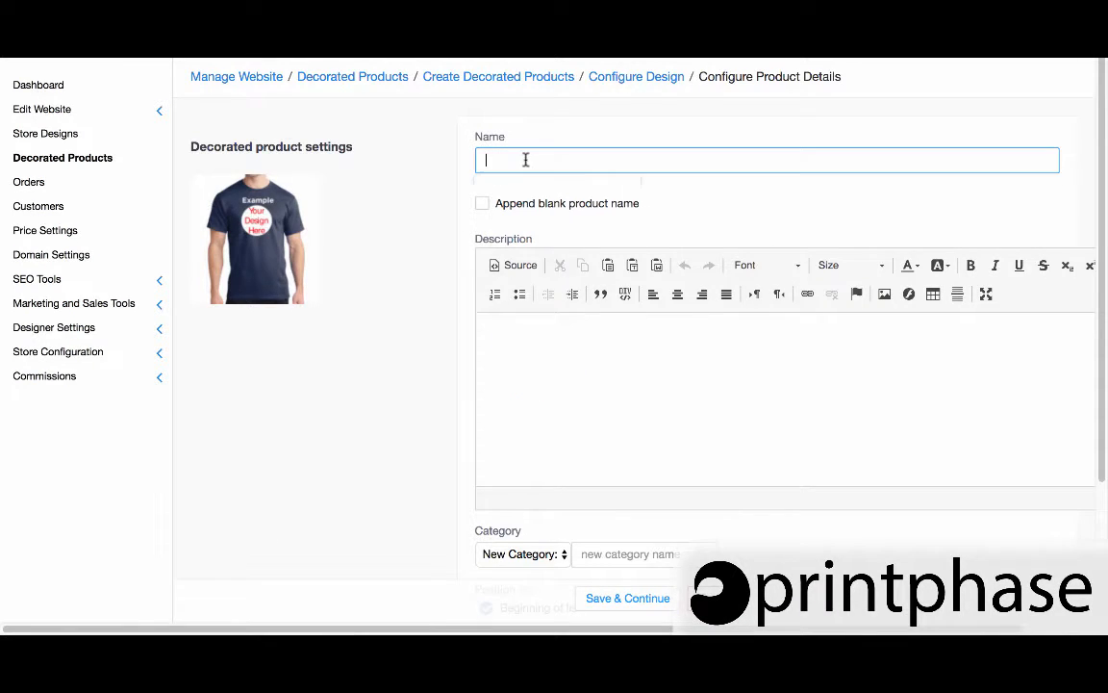
{"action": "type", "text": "Example"}
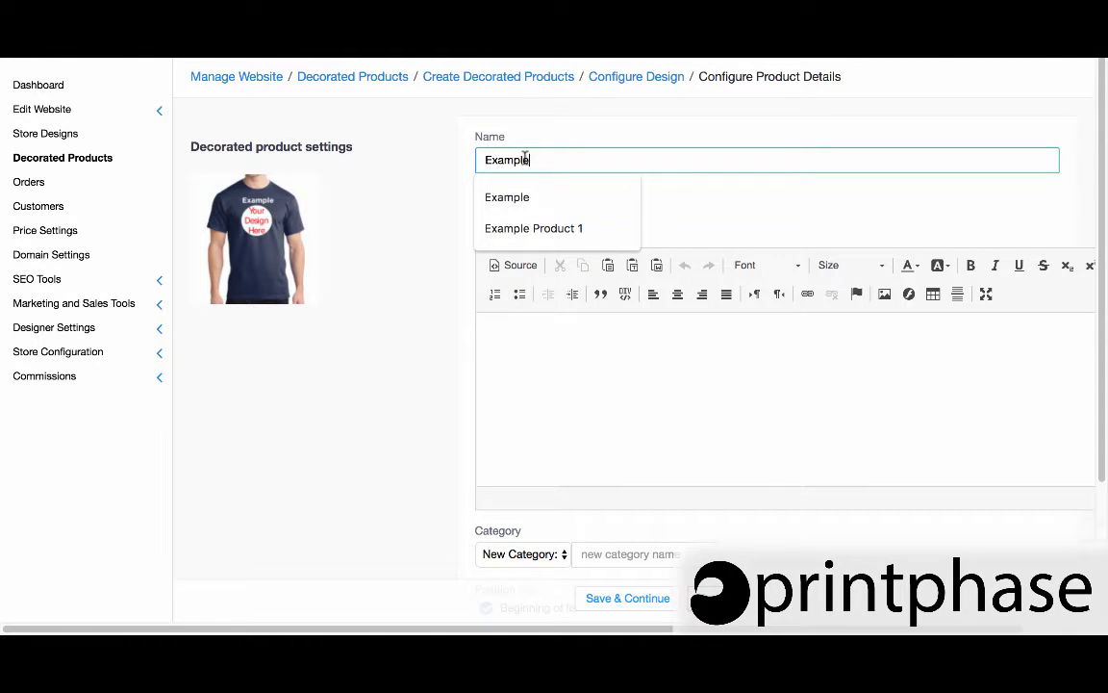
{"action": "left_click", "coordinate": [448, 159]}
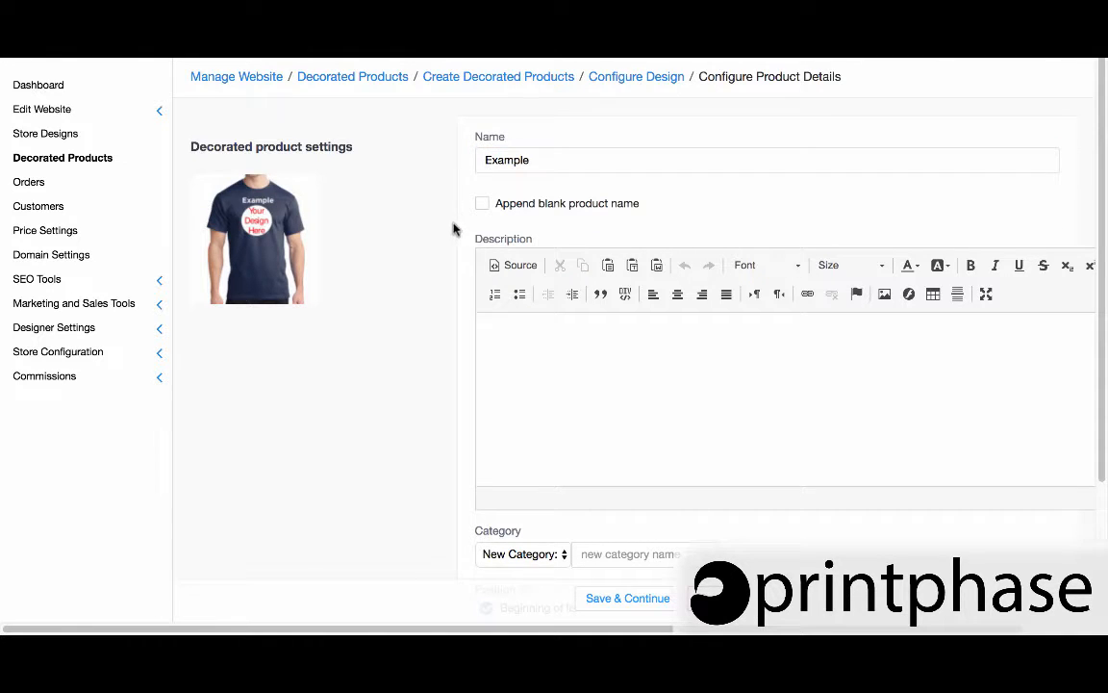
{"action": "left_click", "coordinate": [483, 206]}
Assign the product to a new category named "Example", then save the details and continue to the batch settings
{"action": "scroll", "coordinate": [1097, 252], "scroll_direction": "down", "scroll_amount": 3}
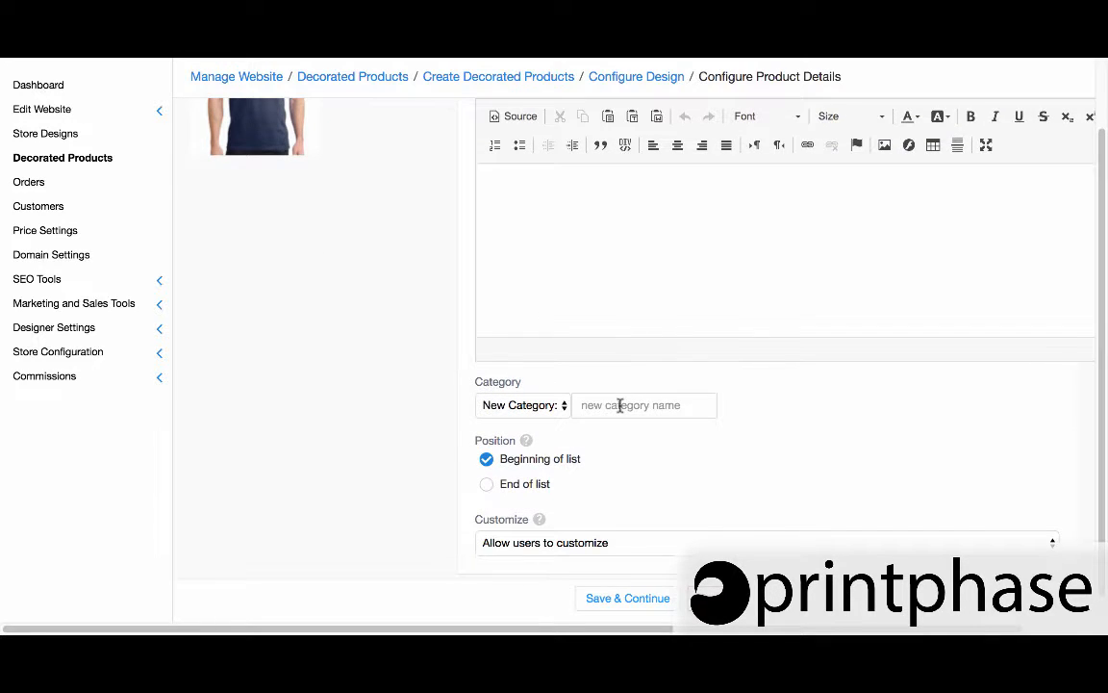
{"action": "left_click", "coordinate": [619, 405]}
{"action": "type", "text": "Example"}
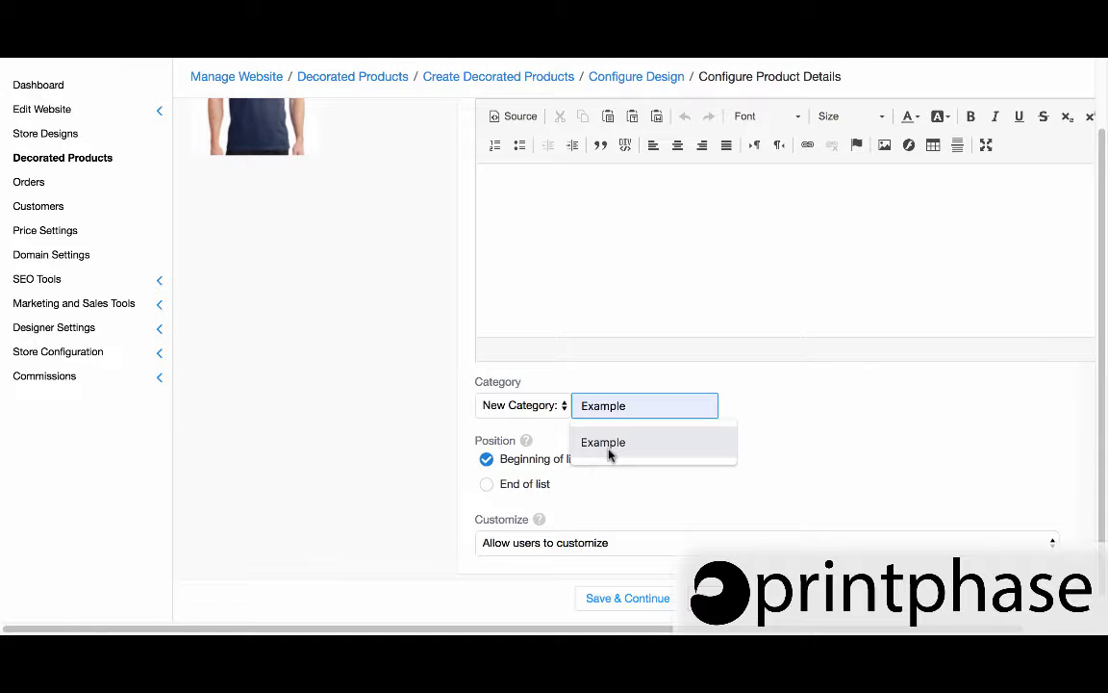
{"action": "left_click", "coordinate": [608, 450]}
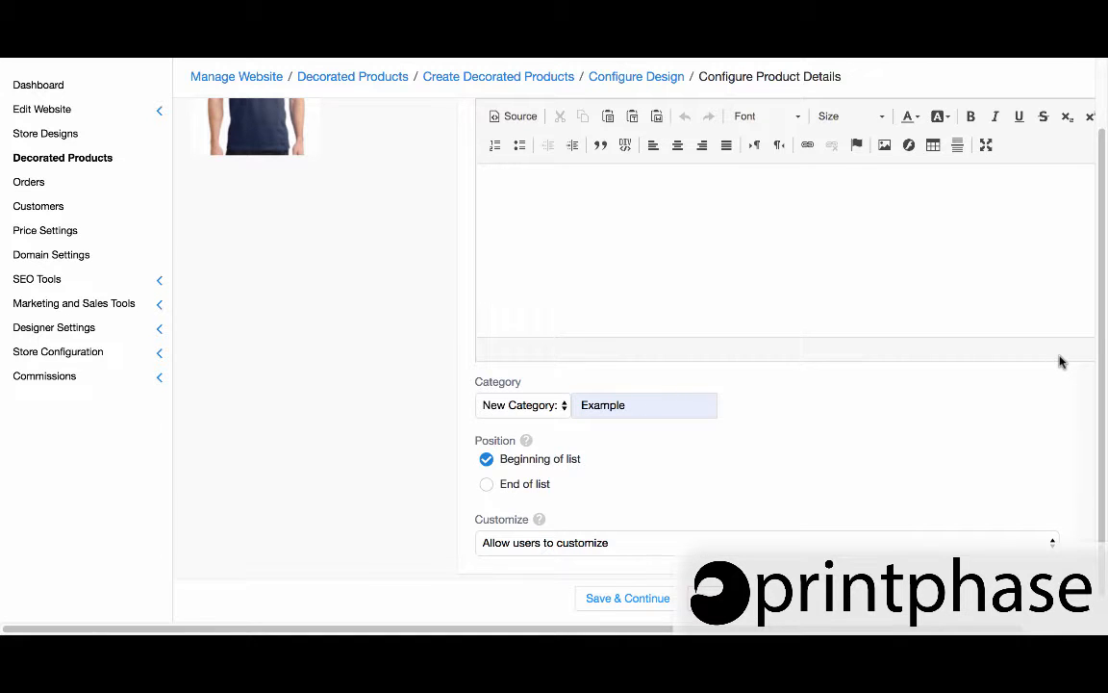
{"action": "scroll", "coordinate": [1103, 333], "scroll_direction": "down", "scroll_amount": 1}
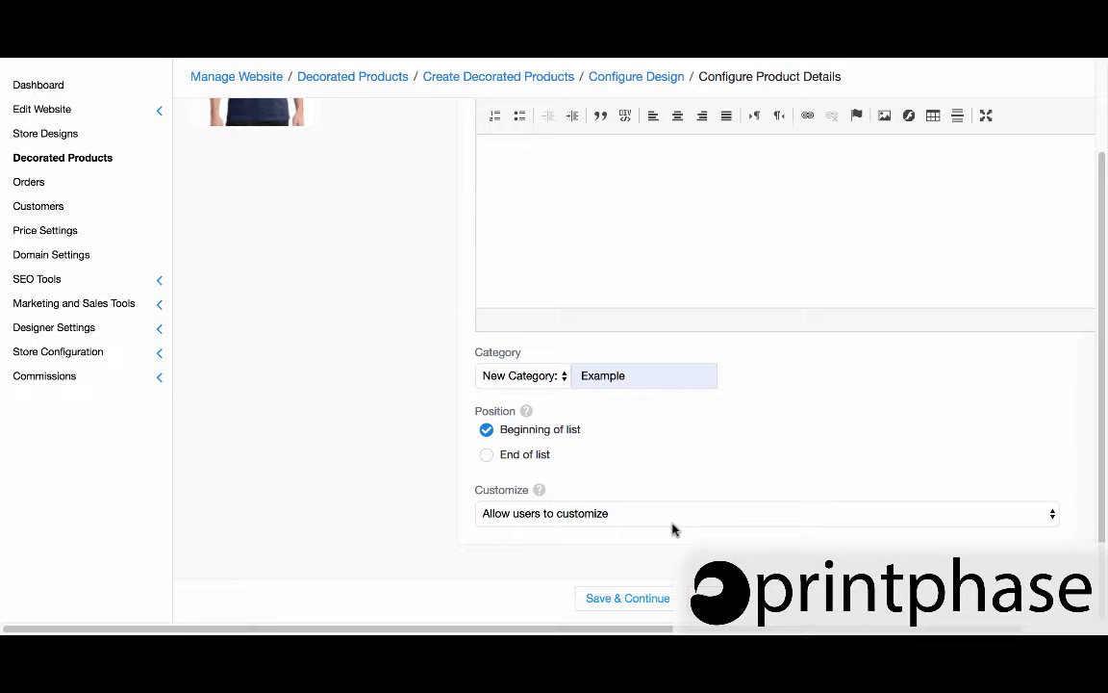
{"action": "left_click", "coordinate": [656, 596]}
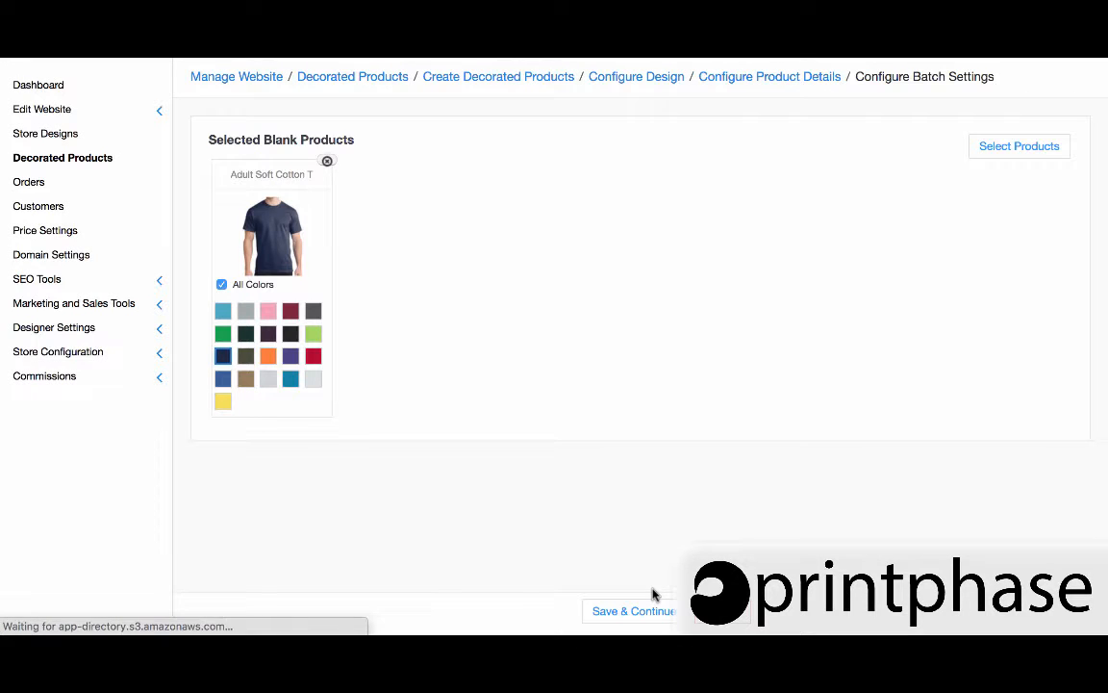
Add the Adult Fan Favorite T, Ladies Ring Spun T, Juniors Concert V Neck and Ladies Heavy Cotton T to the selected blank products
{"action": "left_click", "coordinate": [1034, 147]}
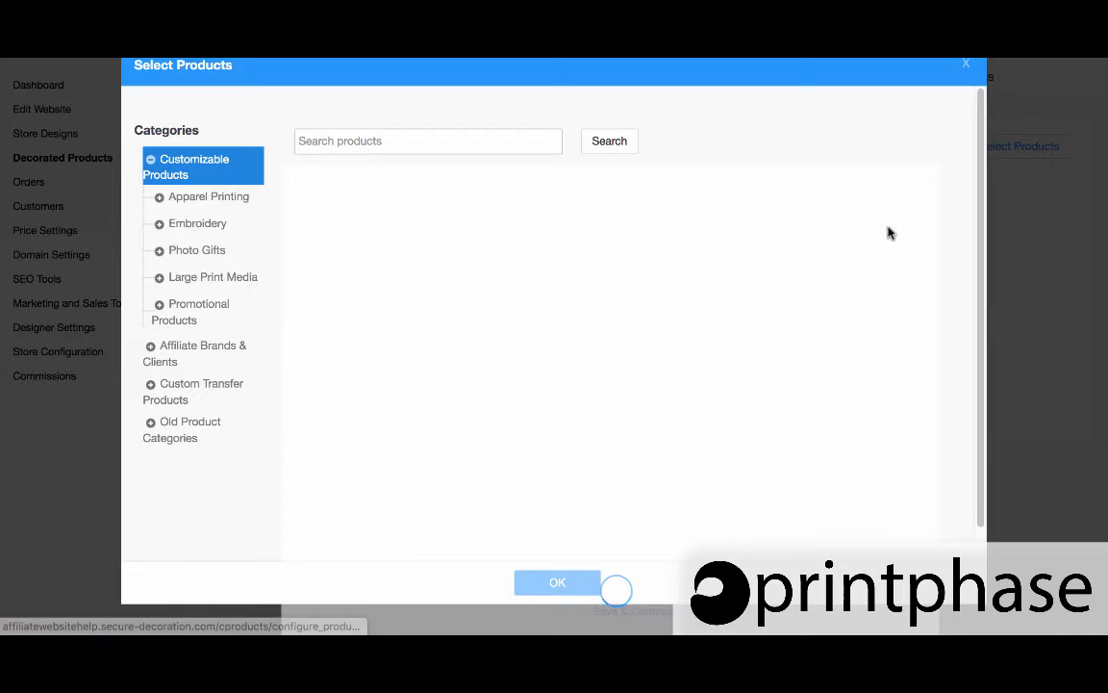
{"action": "left_click", "coordinate": [470, 238]}
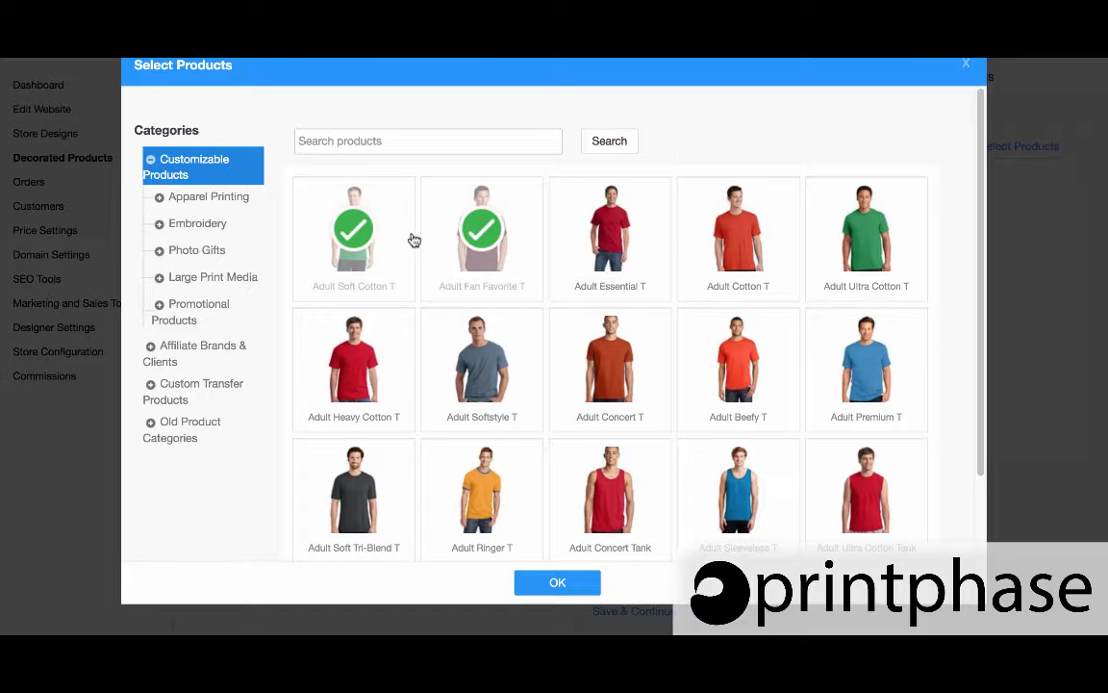
{"action": "left_click", "coordinate": [158, 197]}
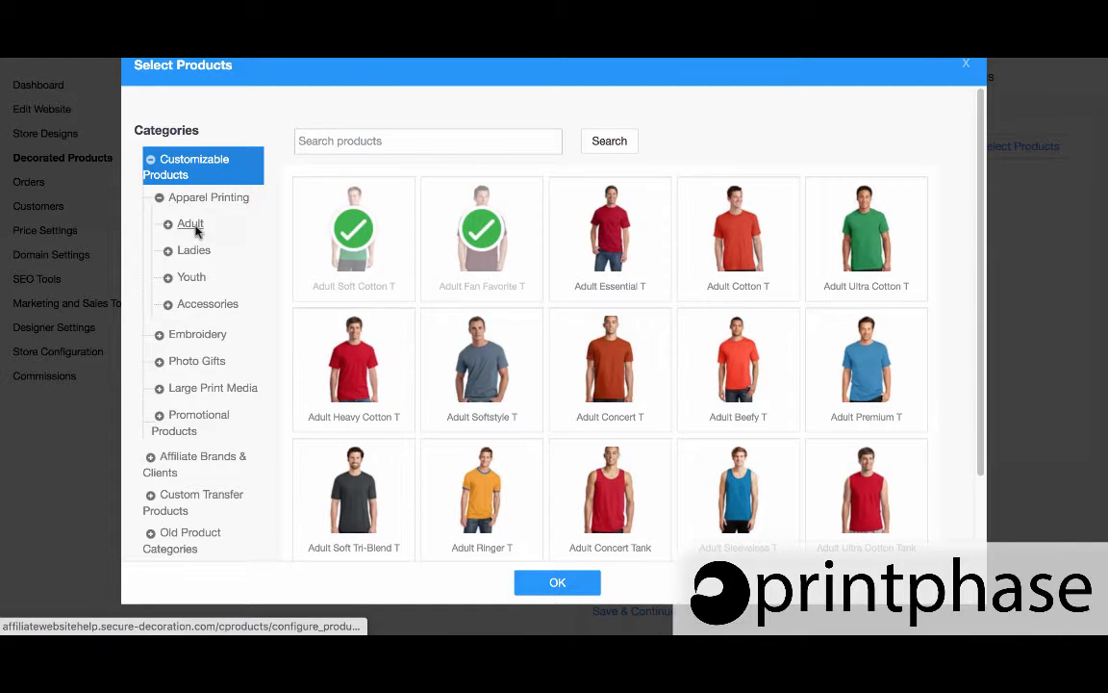
{"action": "left_click", "coordinate": [193, 250]}
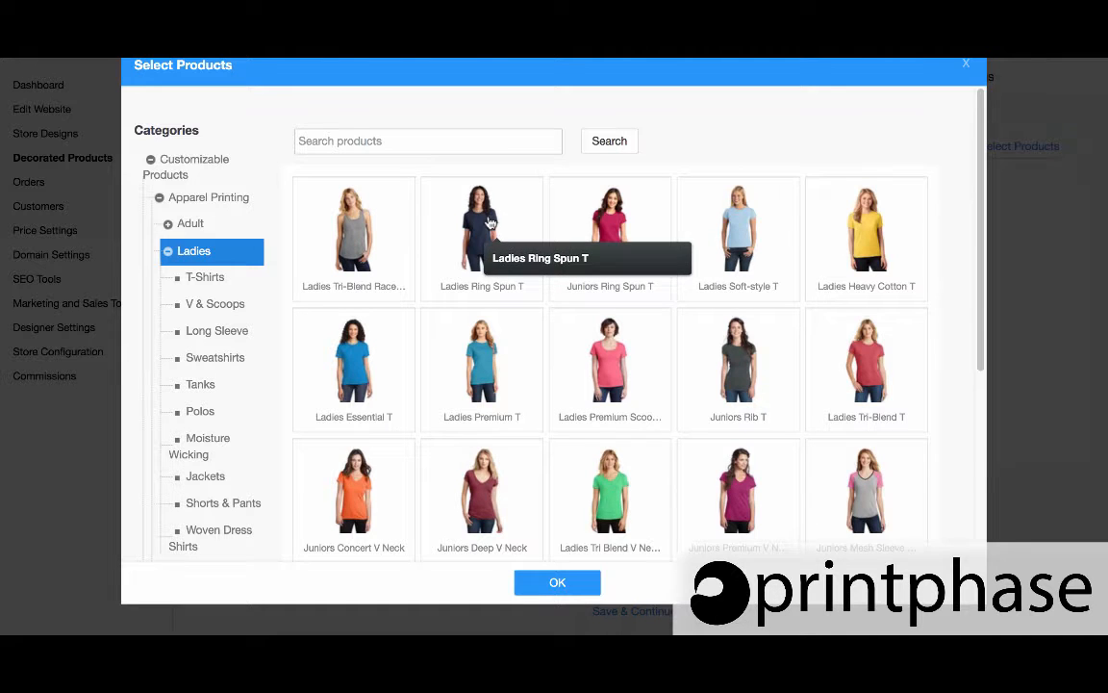
{"action": "left_click", "coordinate": [442, 200]}
{"action": "left_click", "coordinate": [342, 443]}
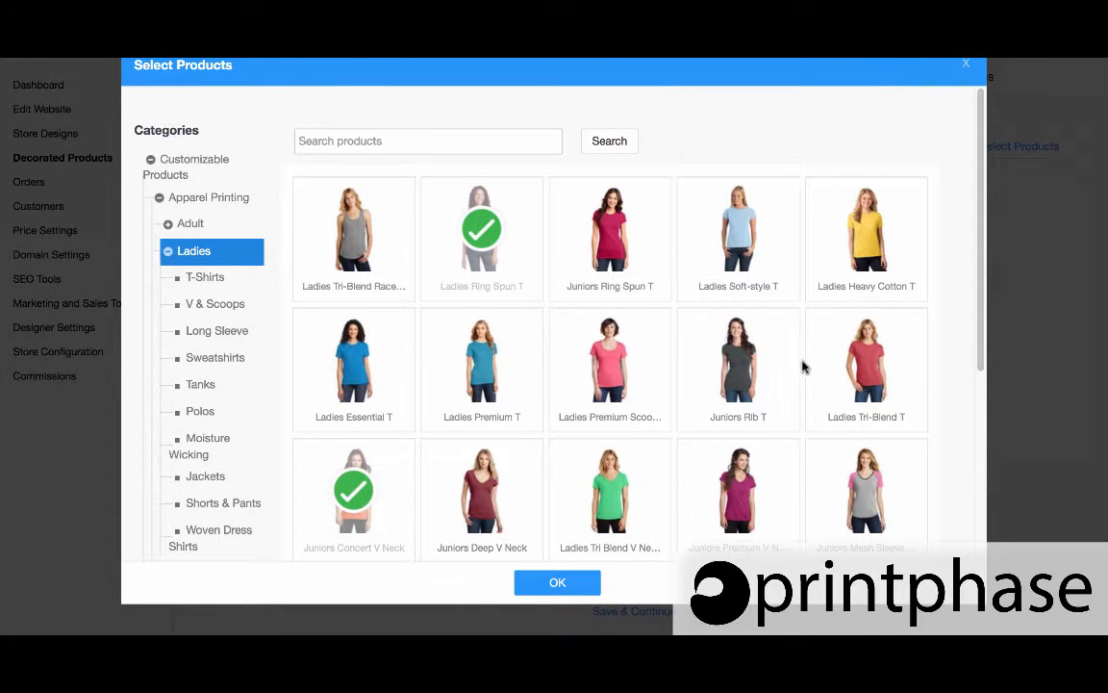
{"action": "left_click", "coordinate": [871, 231]}
{"action": "left_click", "coordinate": [558, 584]}
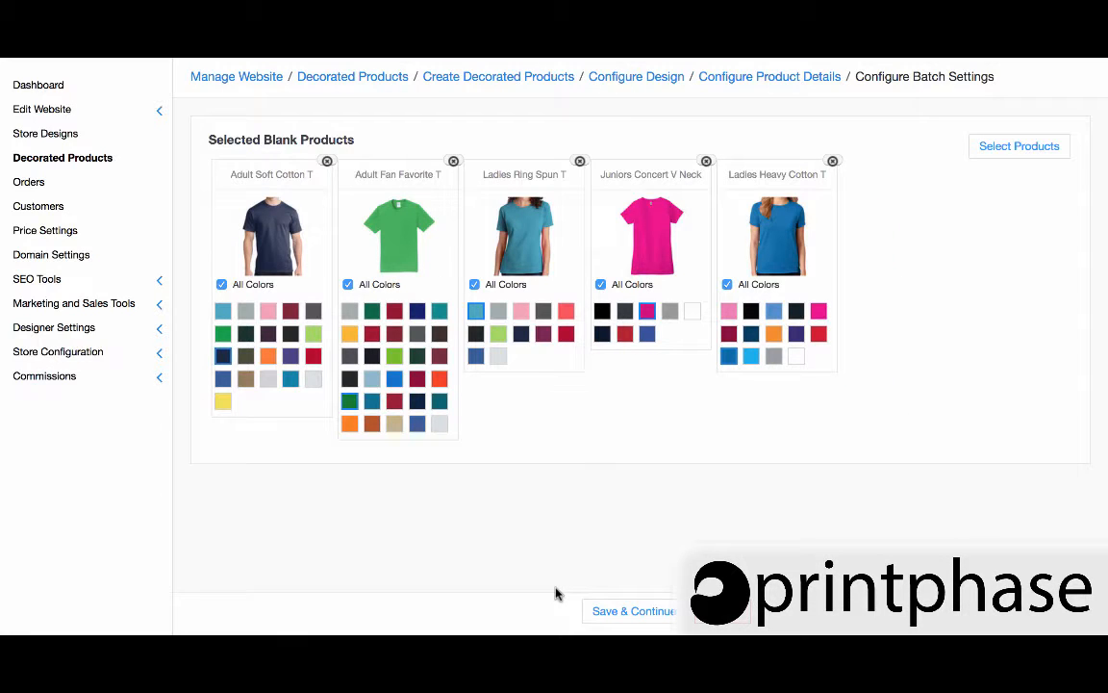
Make orange-red the display color of the Adult Fan Favorite T and restrict the Ladies Ring Spun T to navy only
{"action": "left_click", "coordinate": [439, 378]}
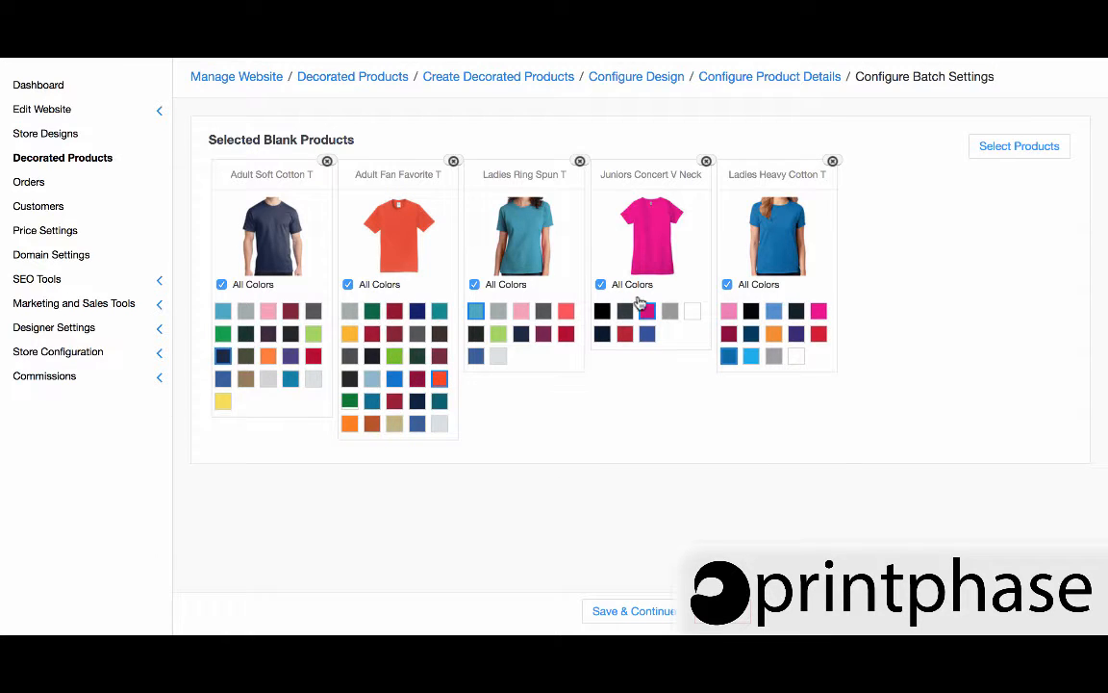
{"action": "left_click", "coordinate": [507, 286]}
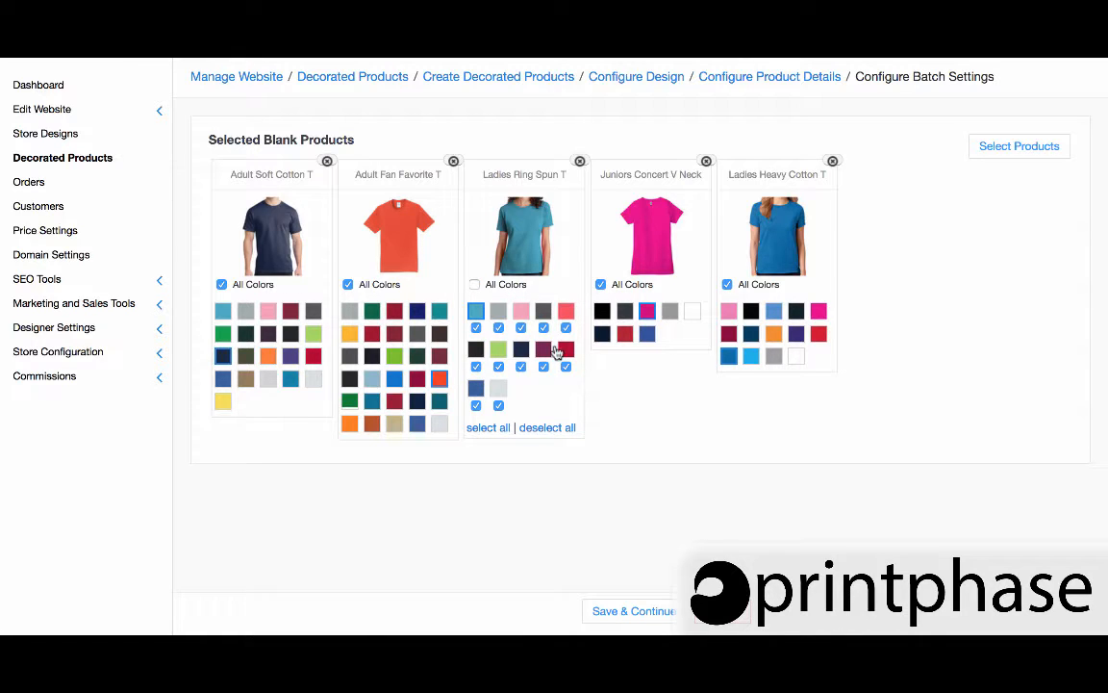
{"action": "left_click", "coordinate": [546, 428]}
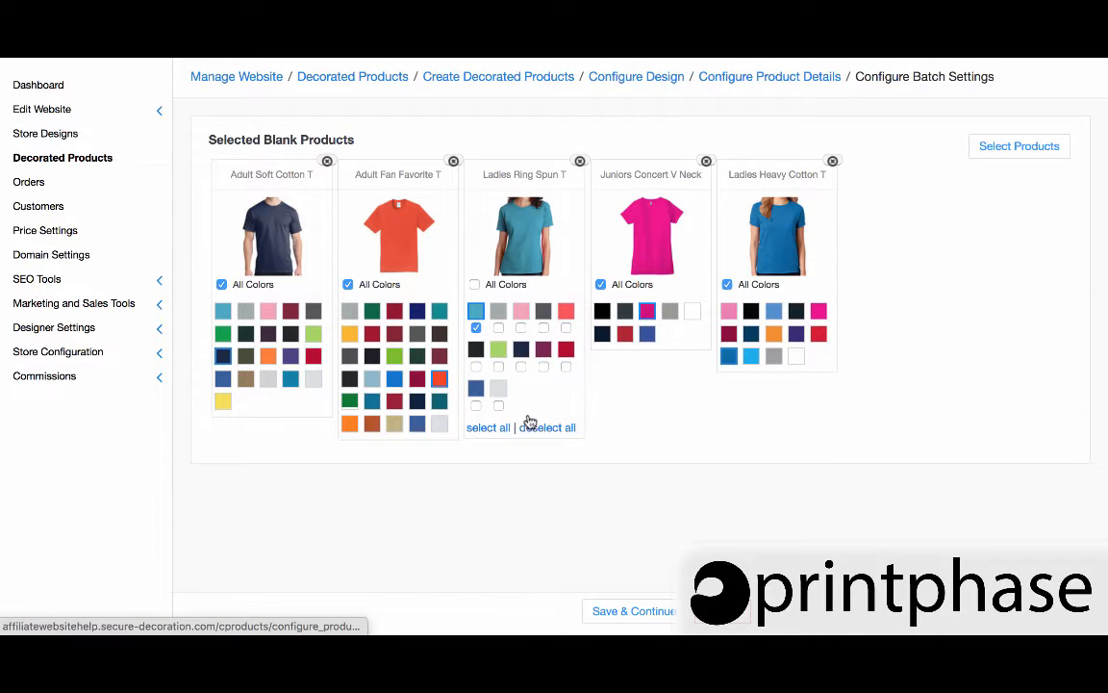
{"action": "left_click", "coordinate": [522, 350]}
{"action": "left_click", "coordinate": [475, 328]}
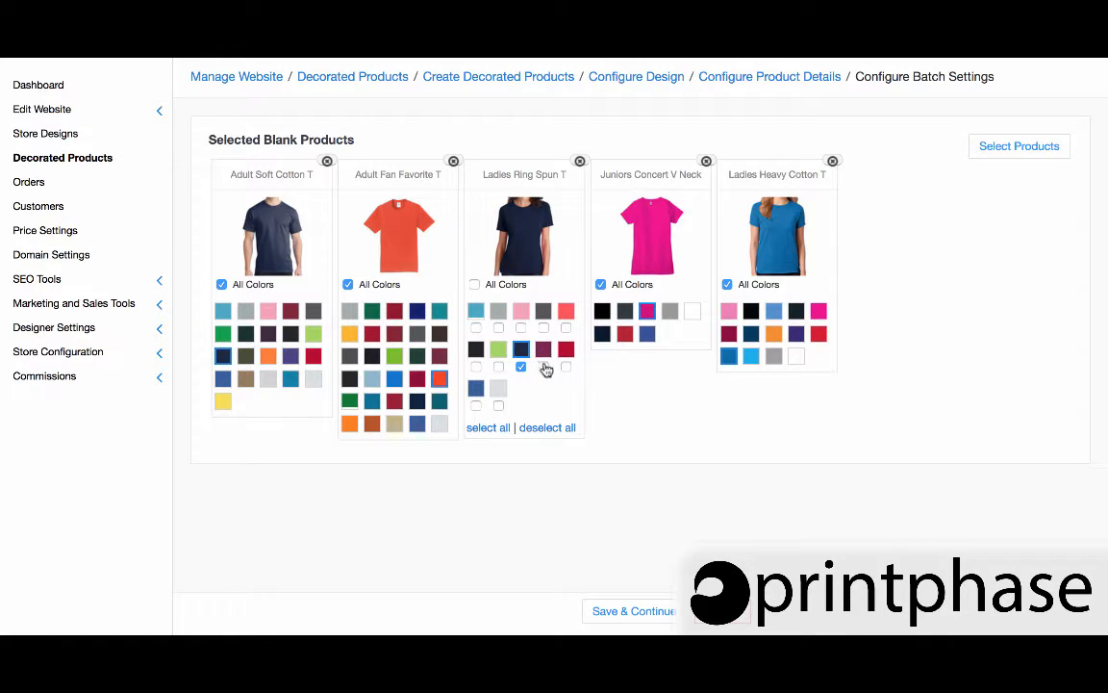
Restrict the Juniors Concert V Neck to black, hot pink and navy, with navy as its display color
{"action": "left_click", "coordinate": [602, 285]}
{"action": "left_click", "coordinate": [674, 389]}
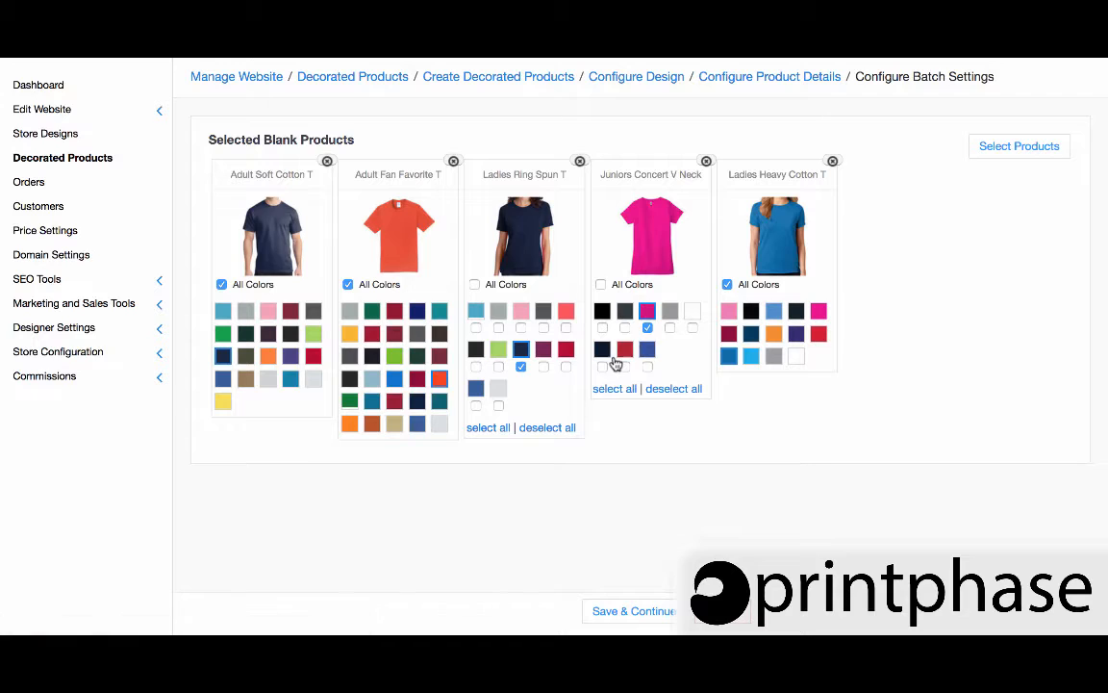
{"action": "left_click", "coordinate": [602, 366]}
{"action": "left_click", "coordinate": [603, 351]}
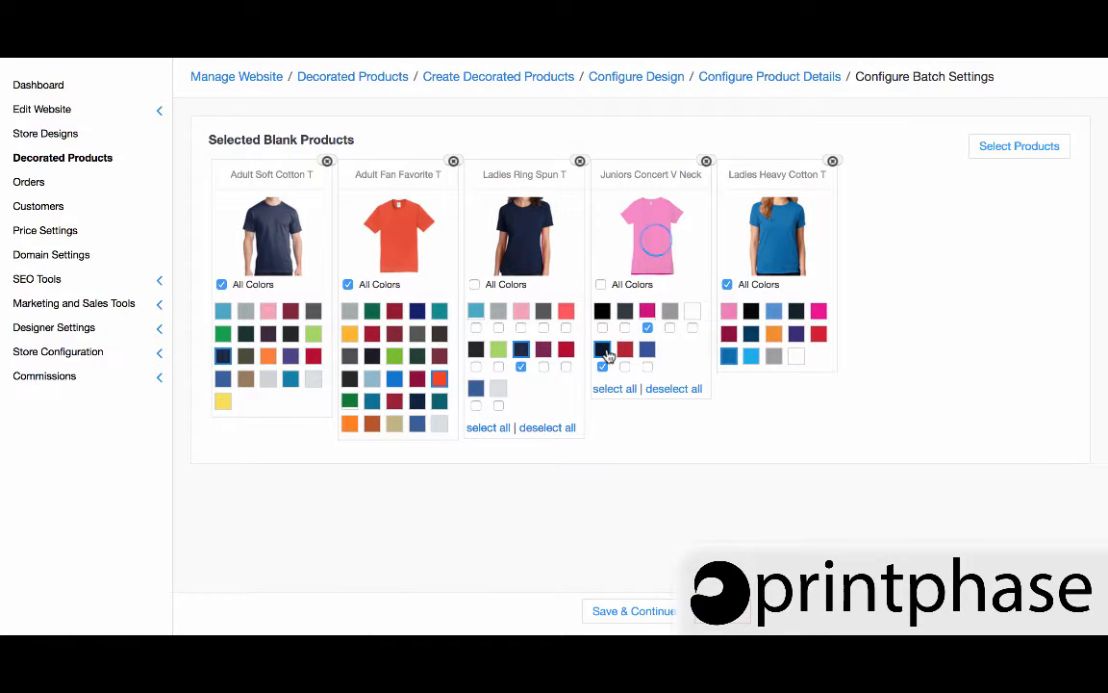
{"action": "left_click", "coordinate": [602, 328]}
{"action": "left_click", "coordinate": [602, 311]}
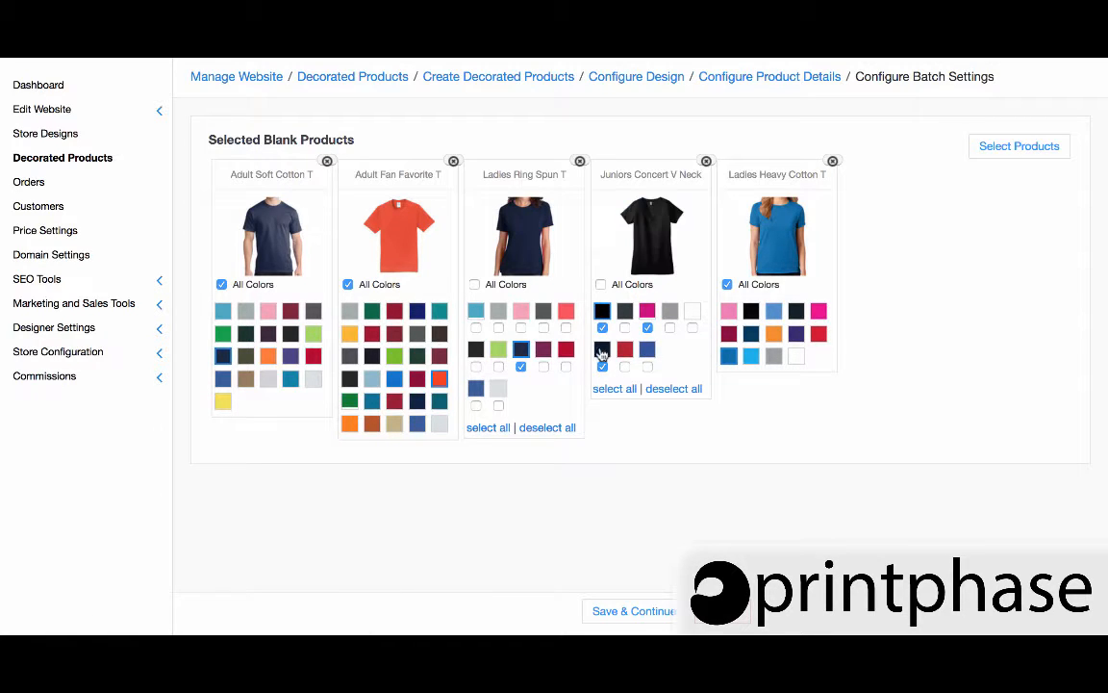
{"action": "left_click", "coordinate": [602, 350]}
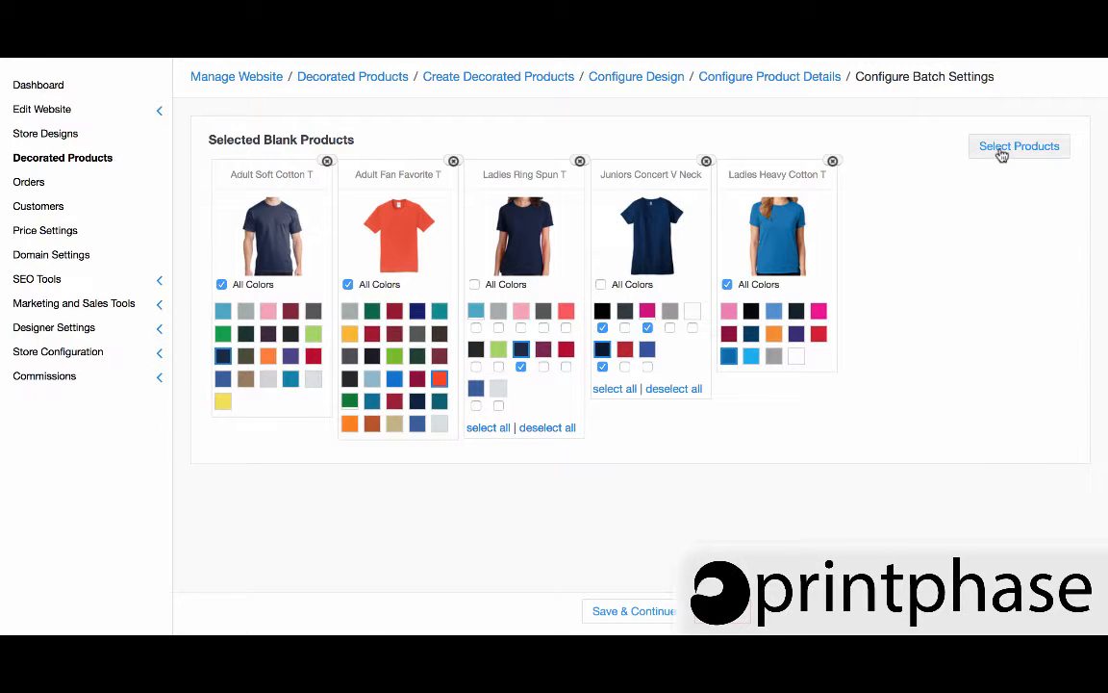
Save the batch of decorated products, then override the Juniors Concert V Neck's default retail price with $20 and save the pricing
{"action": "left_click", "coordinate": [655, 612]}
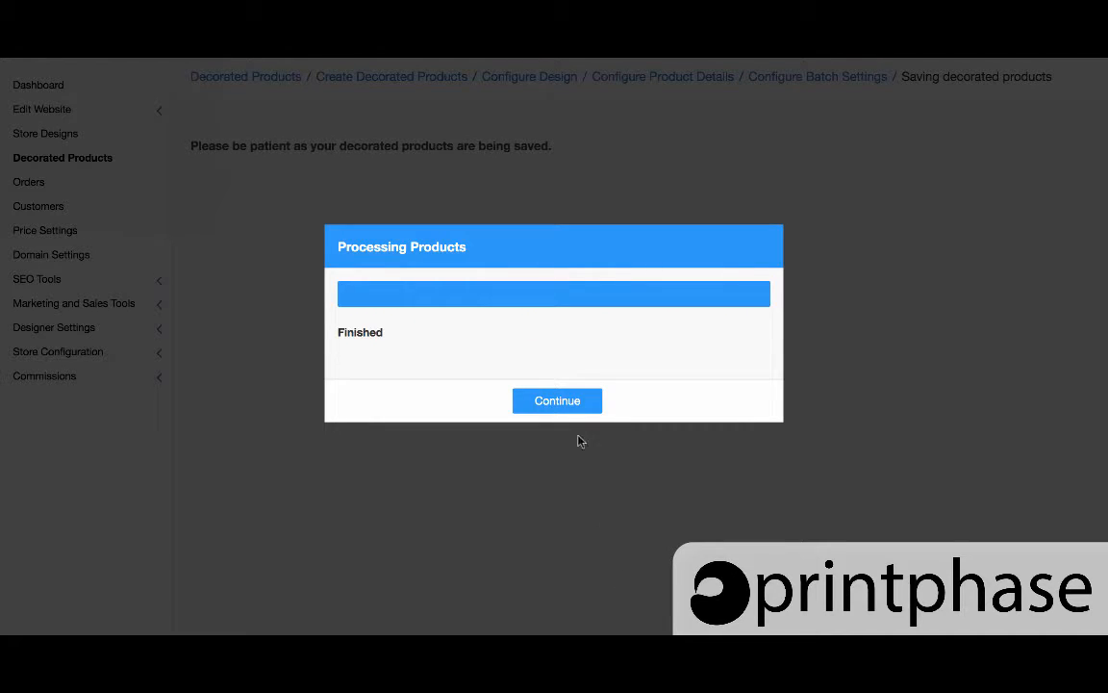
{"action": "left_click", "coordinate": [568, 400]}
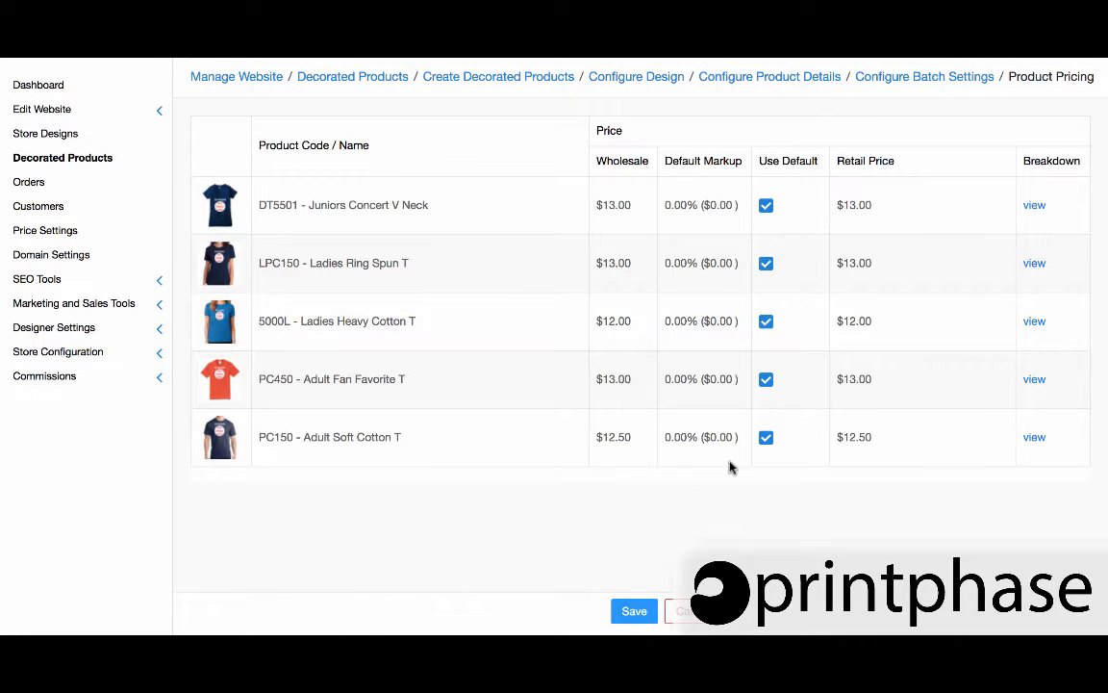
{"action": "left_click", "coordinate": [766, 207]}
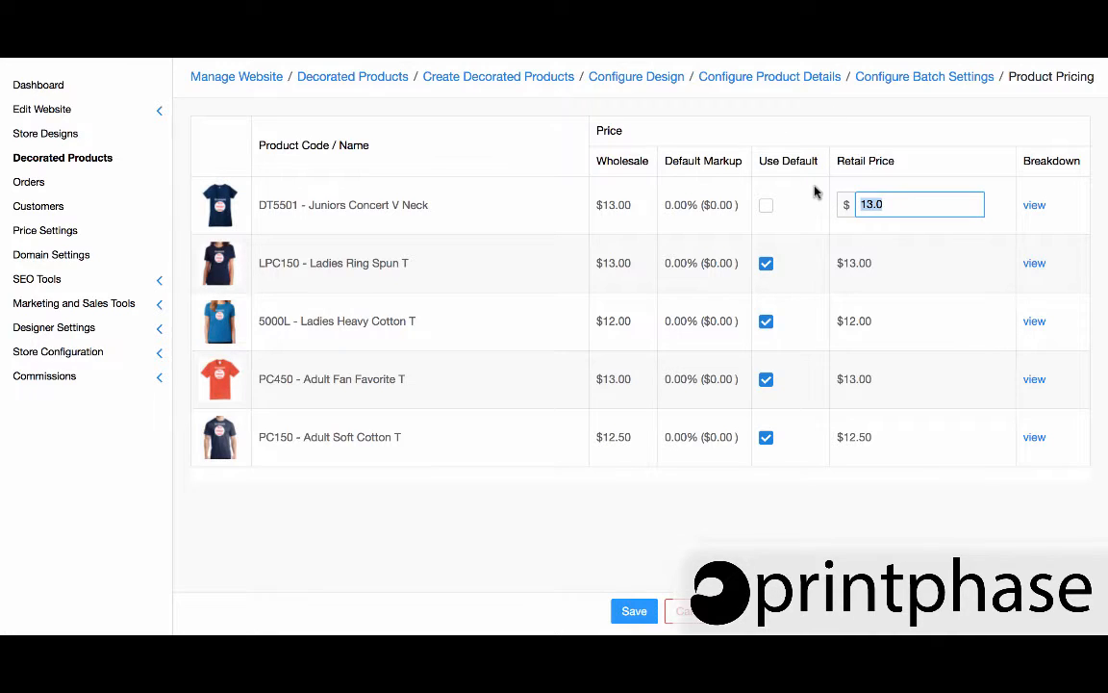
{"action": "type", "text": "20"}
{"action": "left_click", "coordinate": [881, 529]}
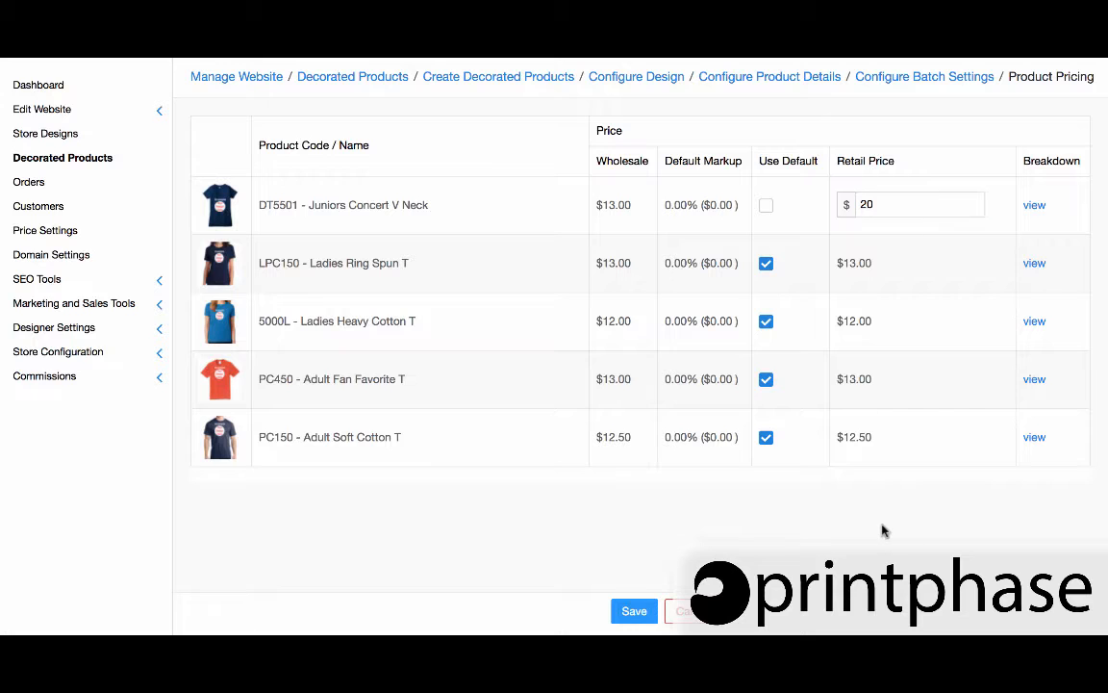
{"action": "left_click", "coordinate": [633, 611]}
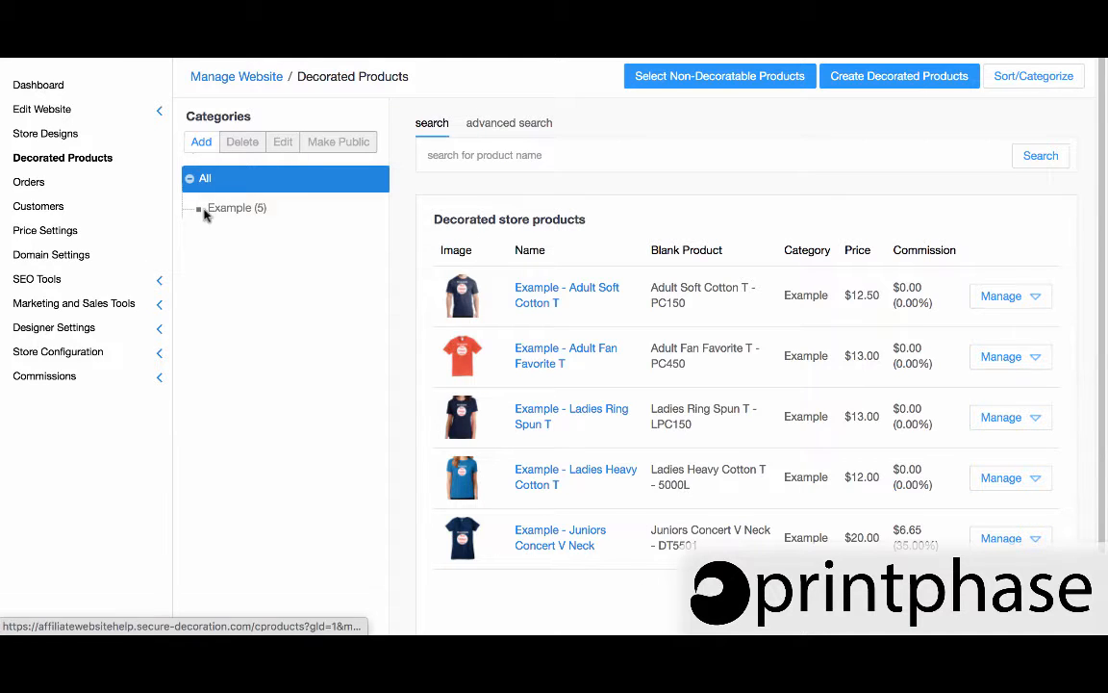
Add a new decorated-product category titled "T-shirts"
{"action": "left_click", "coordinate": [203, 142]}
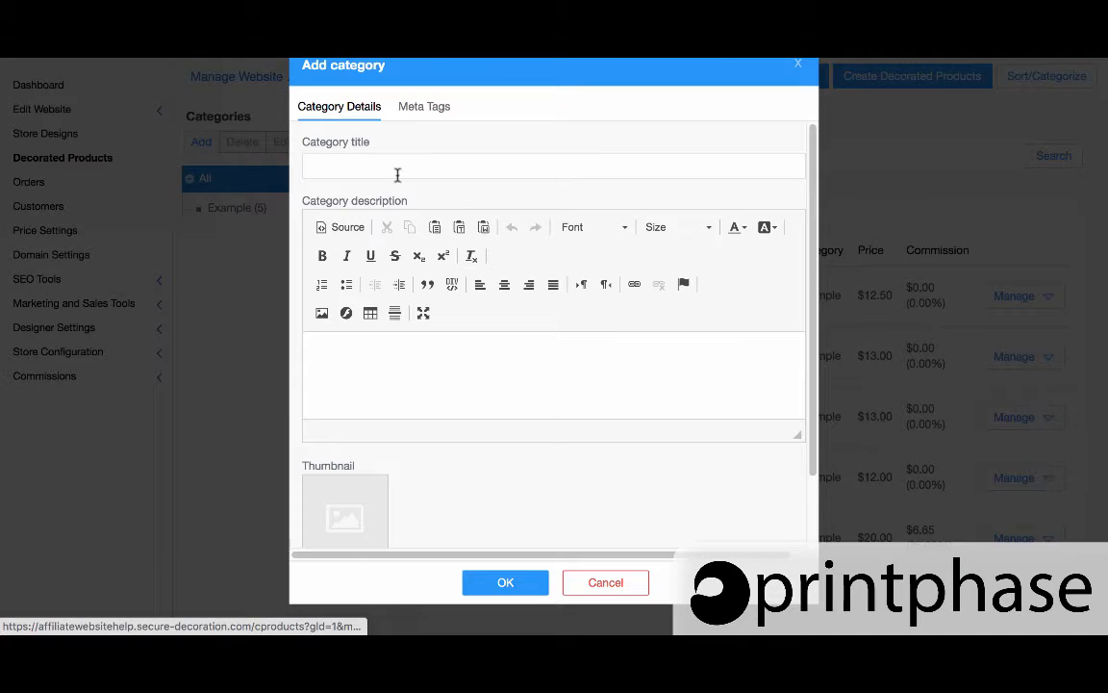
{"action": "left_click", "coordinate": [452, 170]}
{"action": "type", "text": "T-shirt"}
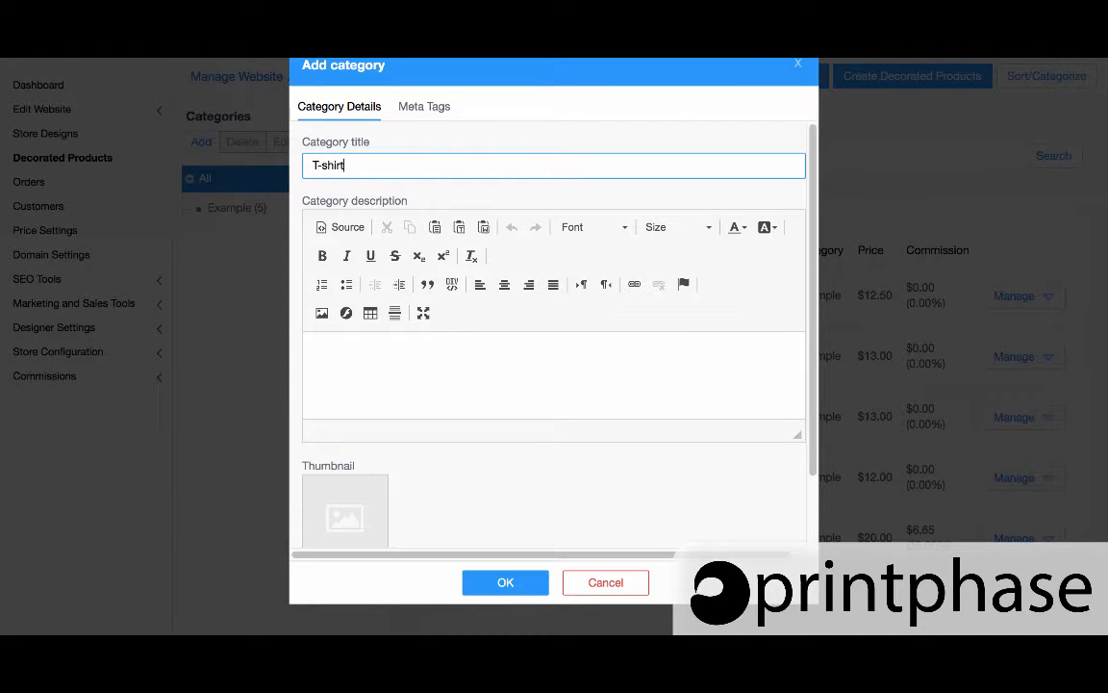
{"action": "type", "text": "s"}
{"action": "left_click", "coordinate": [502, 584]}
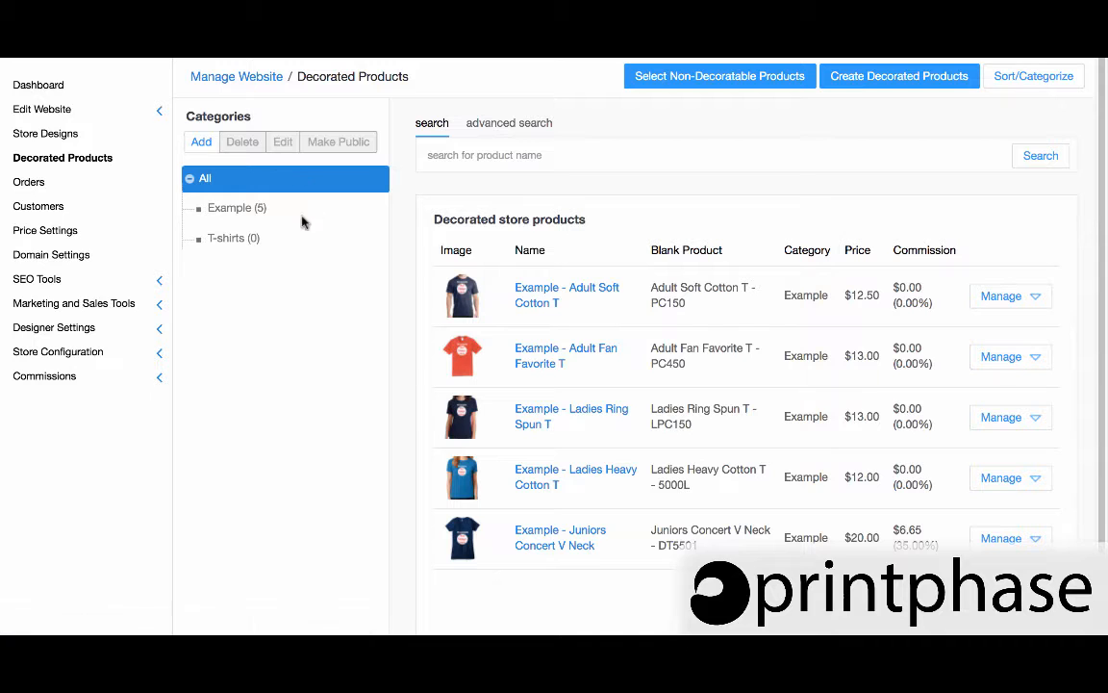
Sort the Adult Fan Favorite T to the top of the decorated products, reassign it to the T-shirts category and save
{"action": "left_click", "coordinate": [1045, 79]}
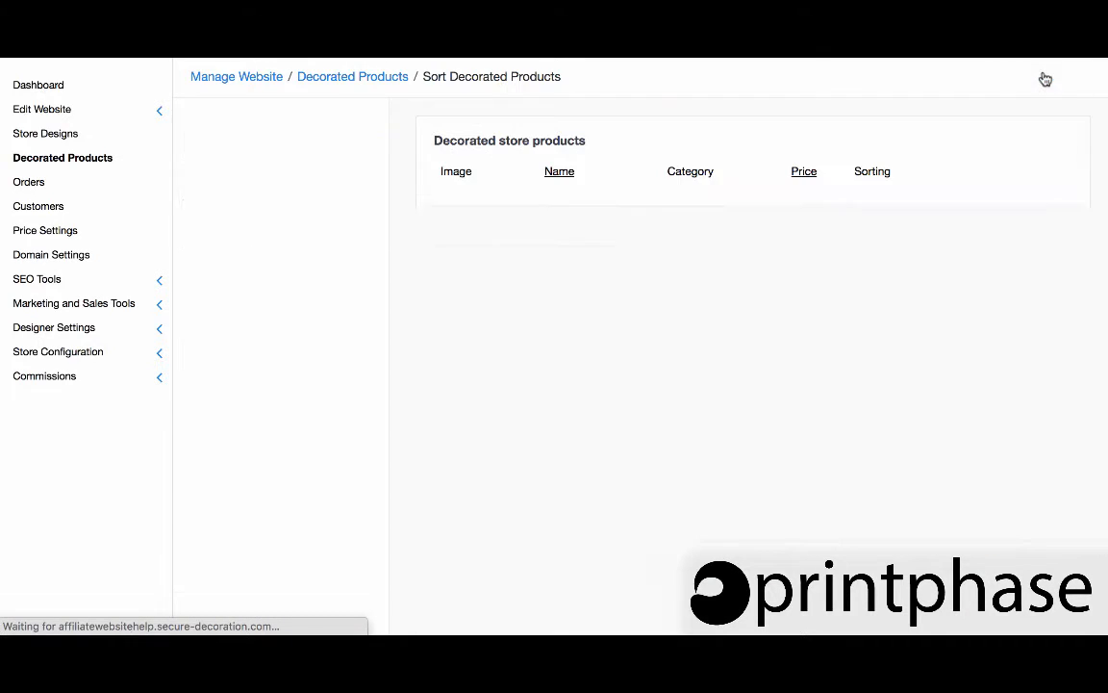
{"action": "left_click", "coordinate": [873, 281]}
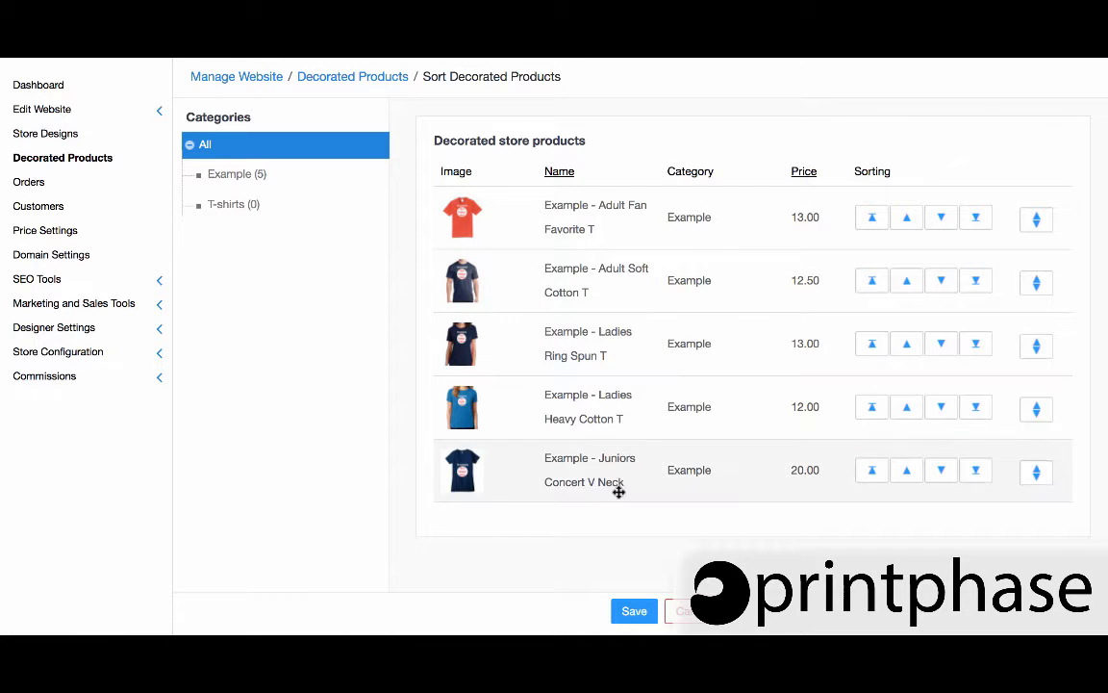
{"action": "left_click_drag", "start_coordinate": [502, 216], "coordinate": [256, 203]}
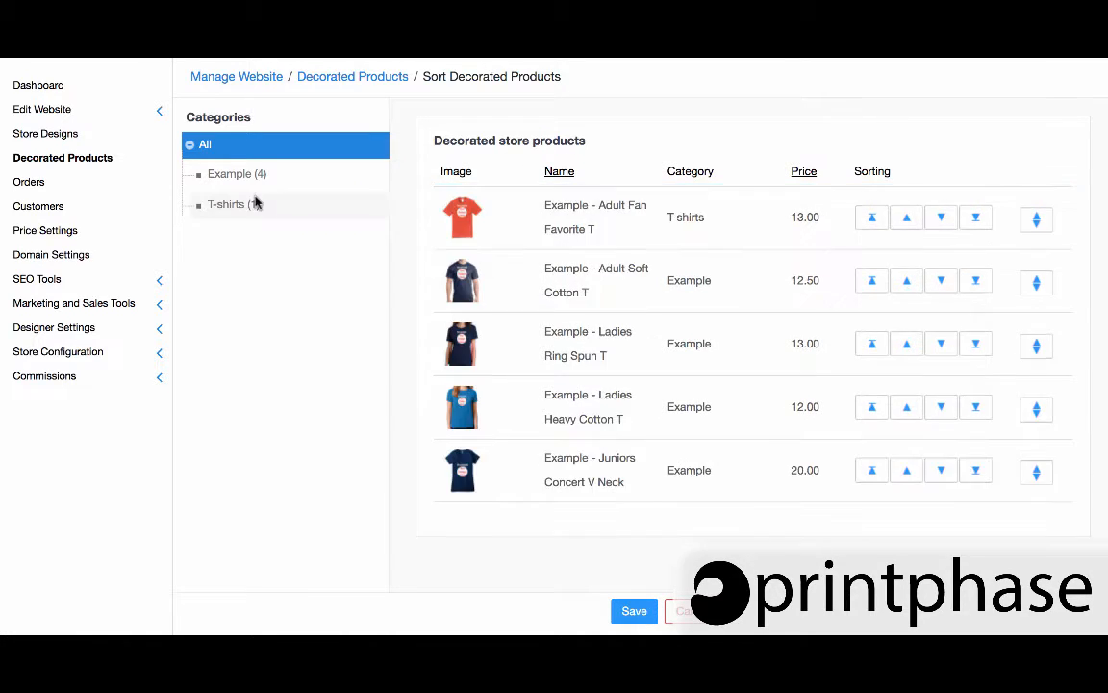
{"action": "left_click", "coordinate": [626, 607]}
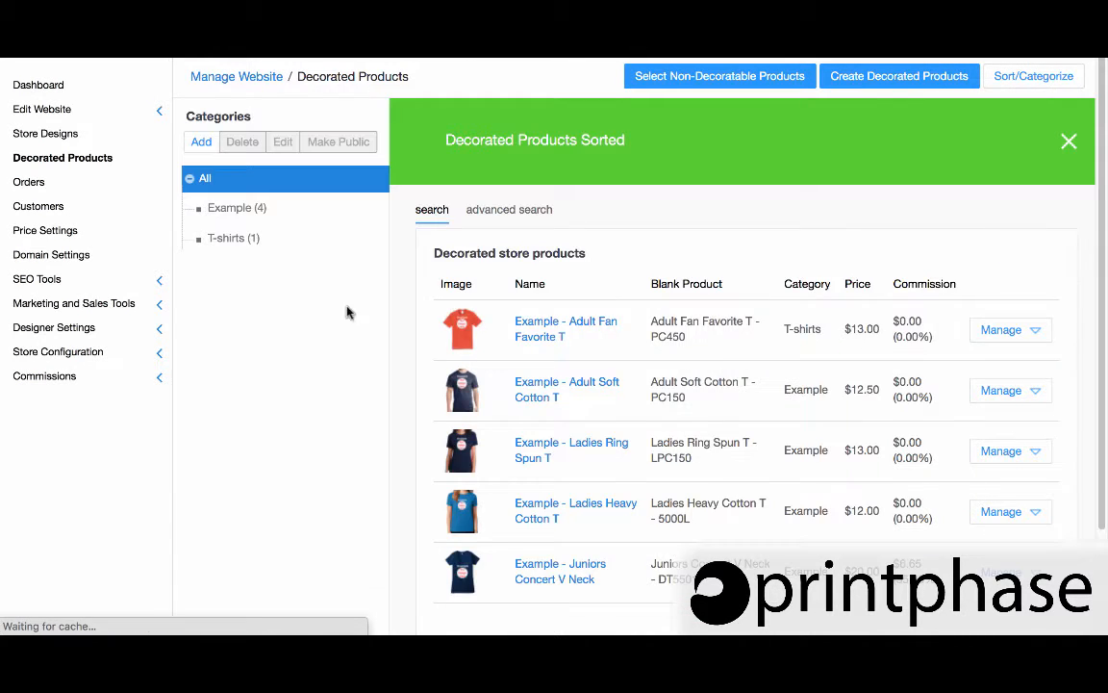
Open the Adult Fan Favorite T from the T-shirts category and review its costs, meta information and listing image
{"action": "left_click", "coordinate": [273, 246]}
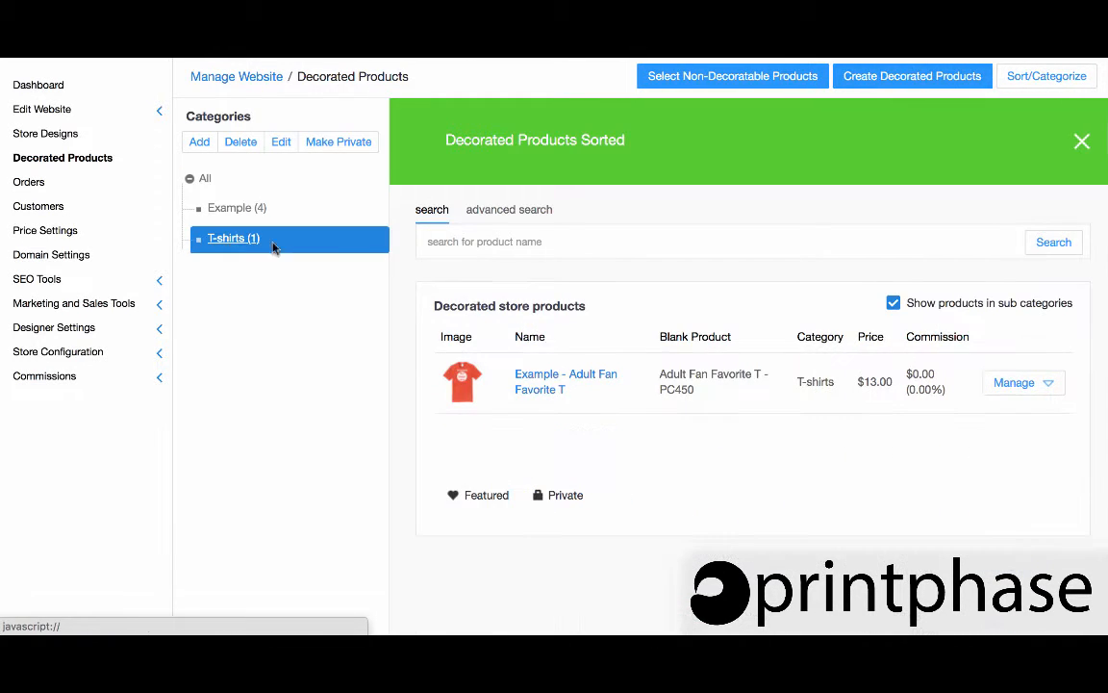
{"action": "left_click", "coordinate": [542, 382]}
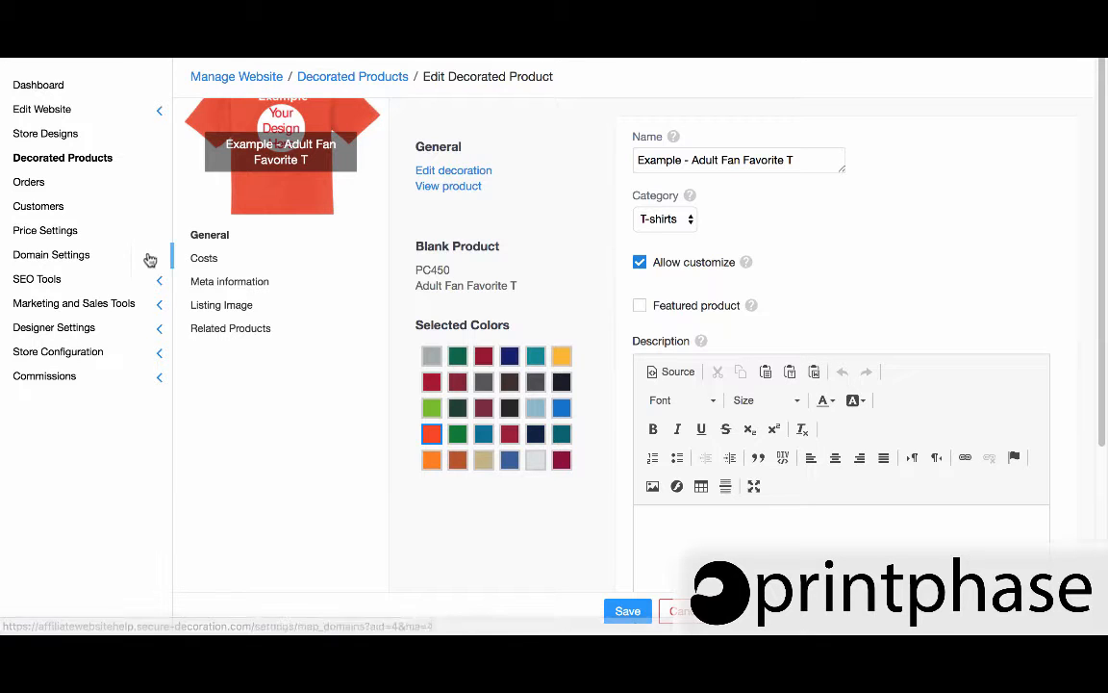
{"action": "left_click", "coordinate": [204, 260]}
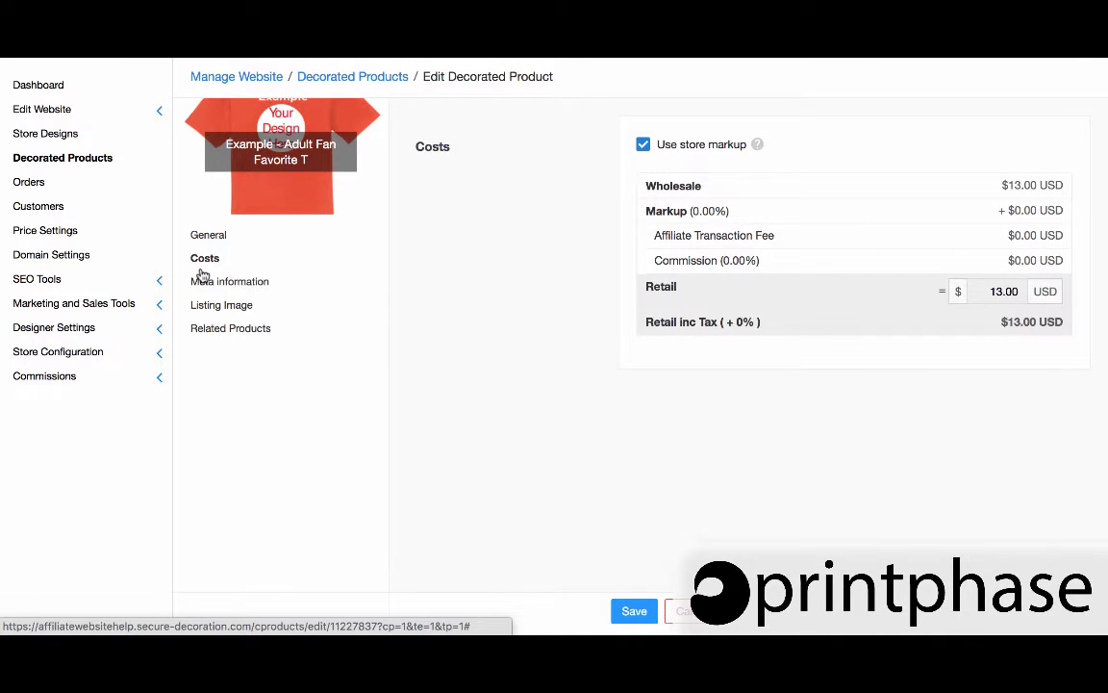
{"action": "left_click", "coordinate": [209, 288]}
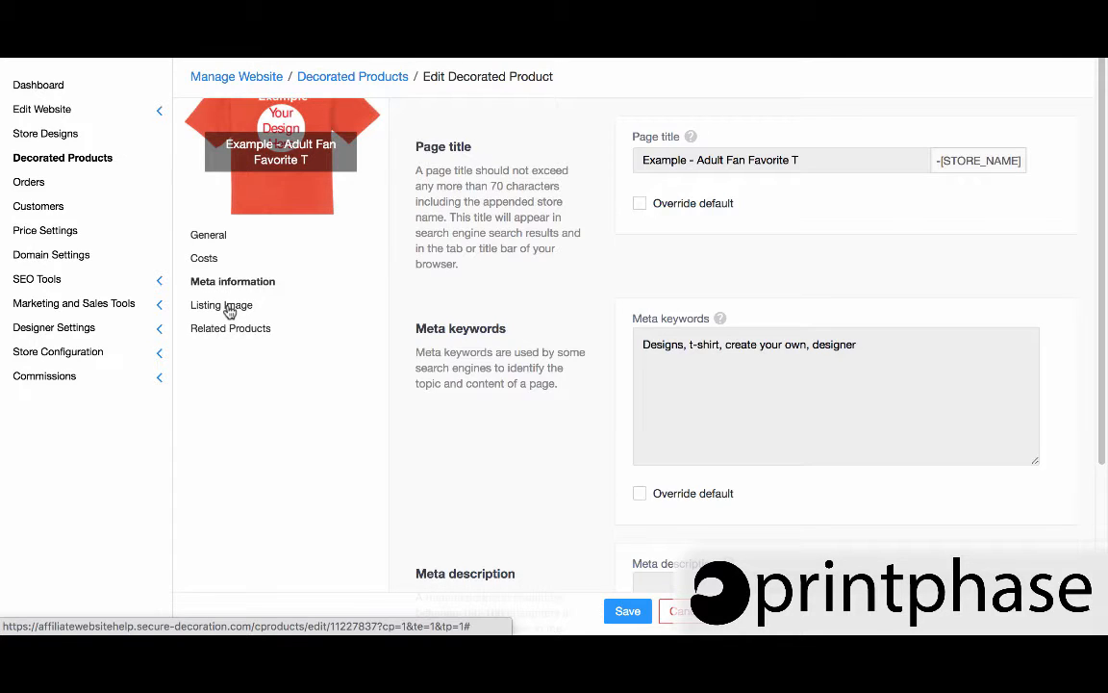
{"action": "left_click", "coordinate": [230, 308]}
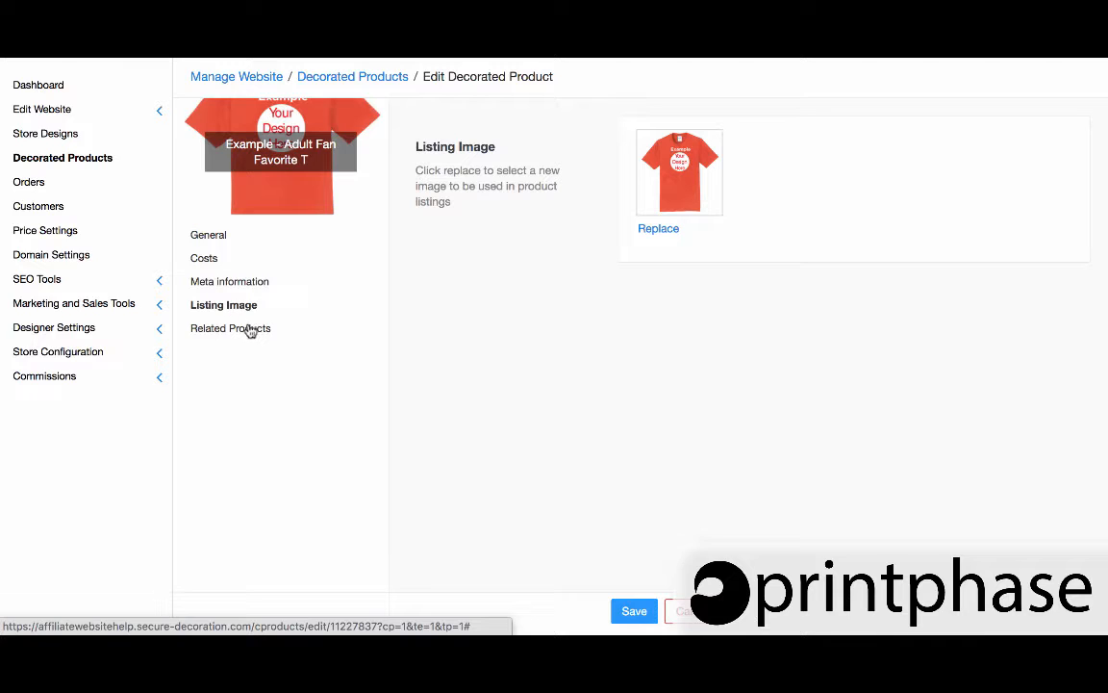
Add the Juniors Concert V Neck, Ladies Ring Spun T and Ladies Heavy Cotton T as related products of the Adult Fan Favorite T
{"action": "left_click", "coordinate": [248, 329]}
{"action": "left_click", "coordinate": [659, 190]}
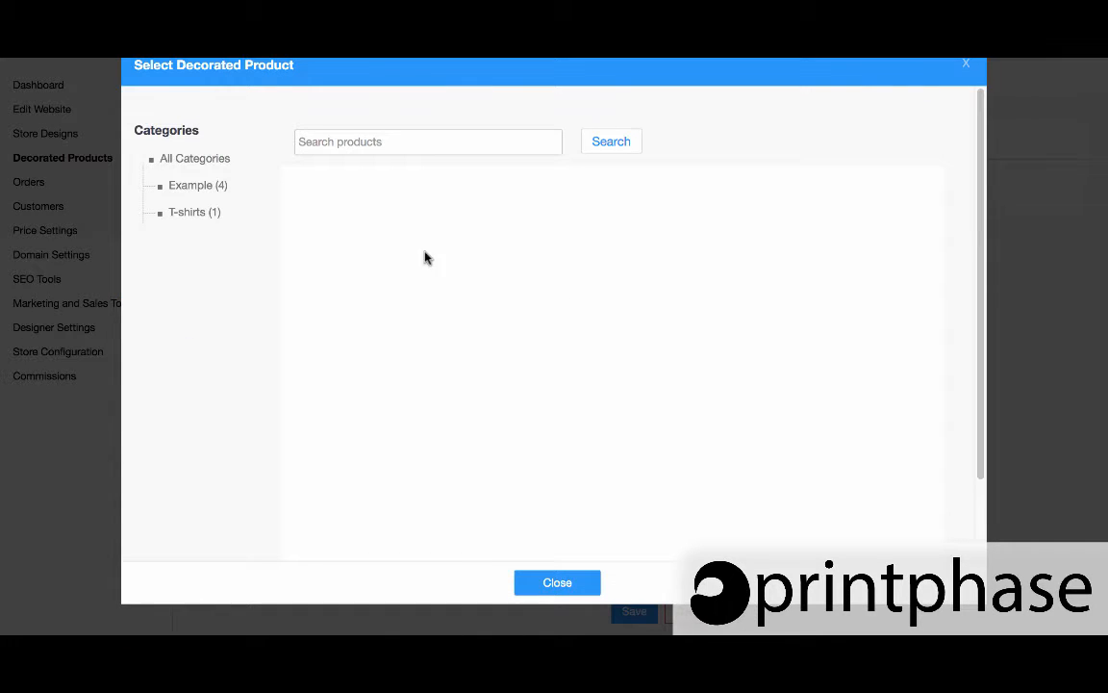
{"action": "left_click", "coordinate": [190, 189]}
{"action": "left_click", "coordinate": [359, 251]}
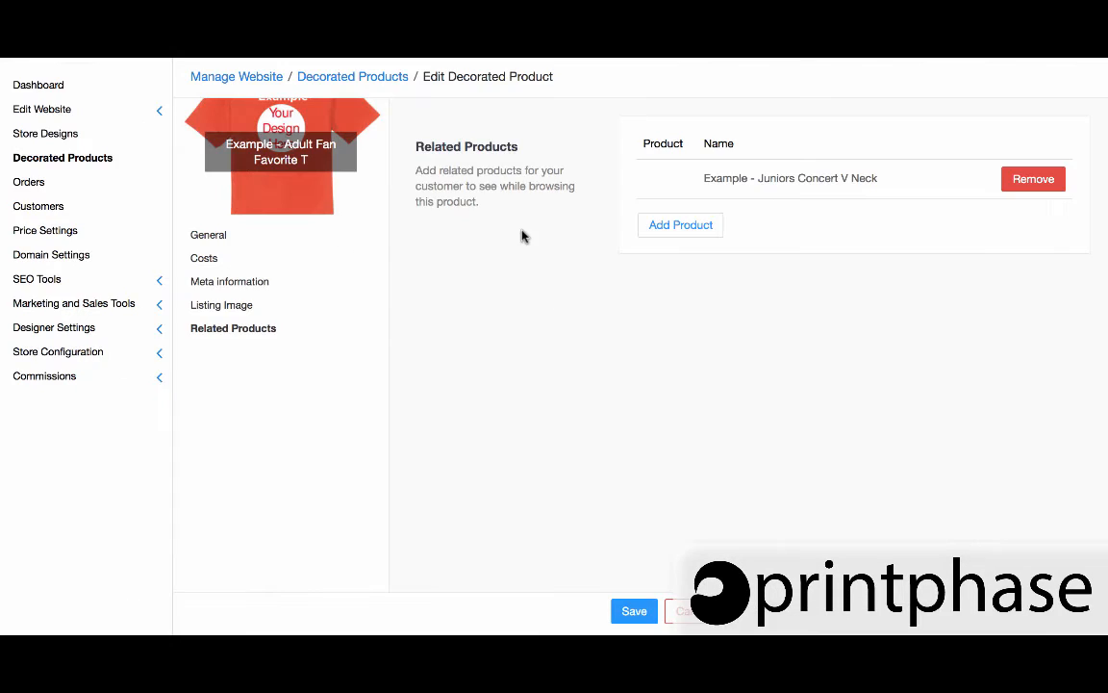
{"action": "left_click", "coordinate": [687, 237]}
{"action": "left_click", "coordinate": [489, 221]}
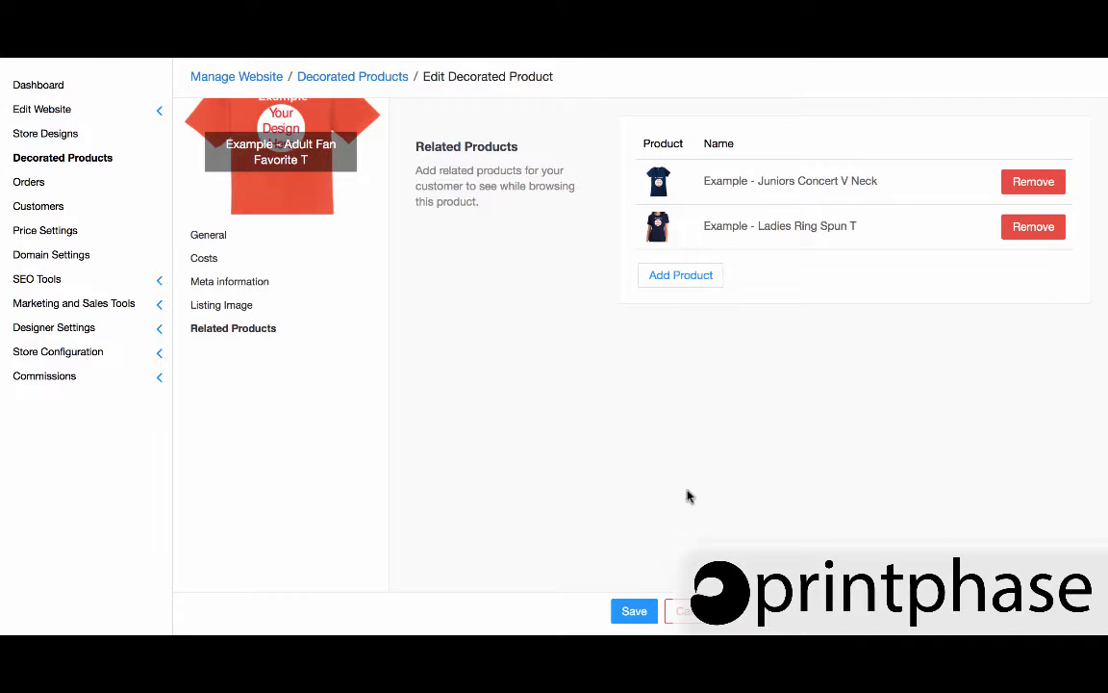
{"action": "left_click", "coordinate": [682, 278]}
{"action": "left_click", "coordinate": [616, 252]}
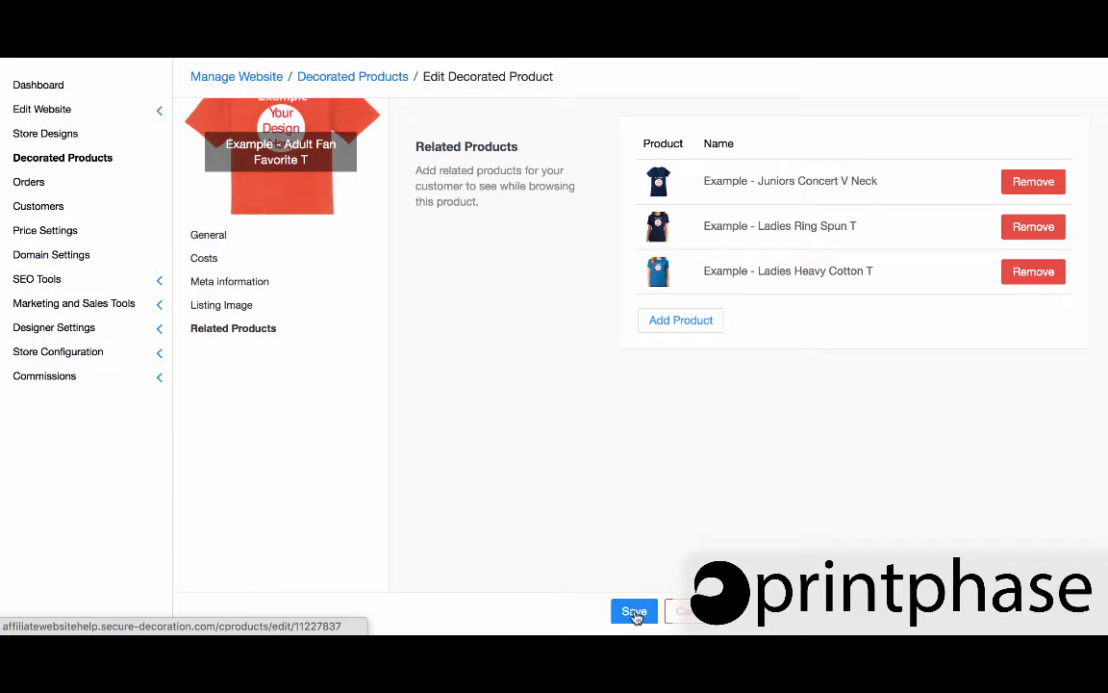
View the Adult Fan Favorite T on its store page and replace its personalizable text with "Sample Text"
{"action": "left_click", "coordinate": [220, 239]}
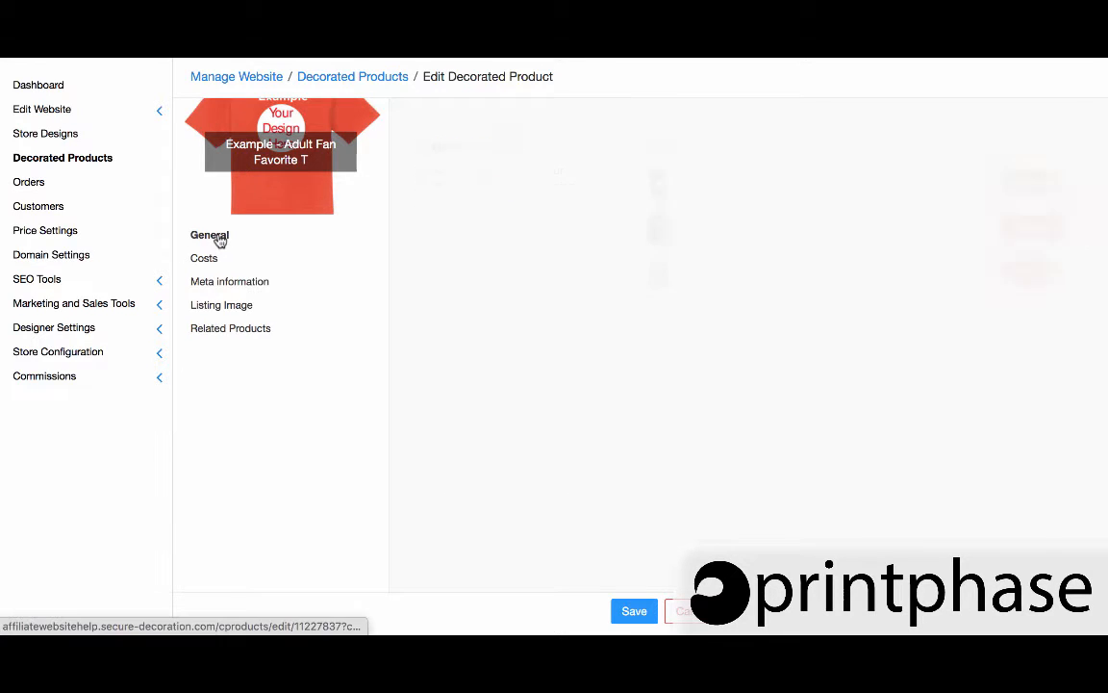
{"action": "left_click", "coordinate": [459, 187]}
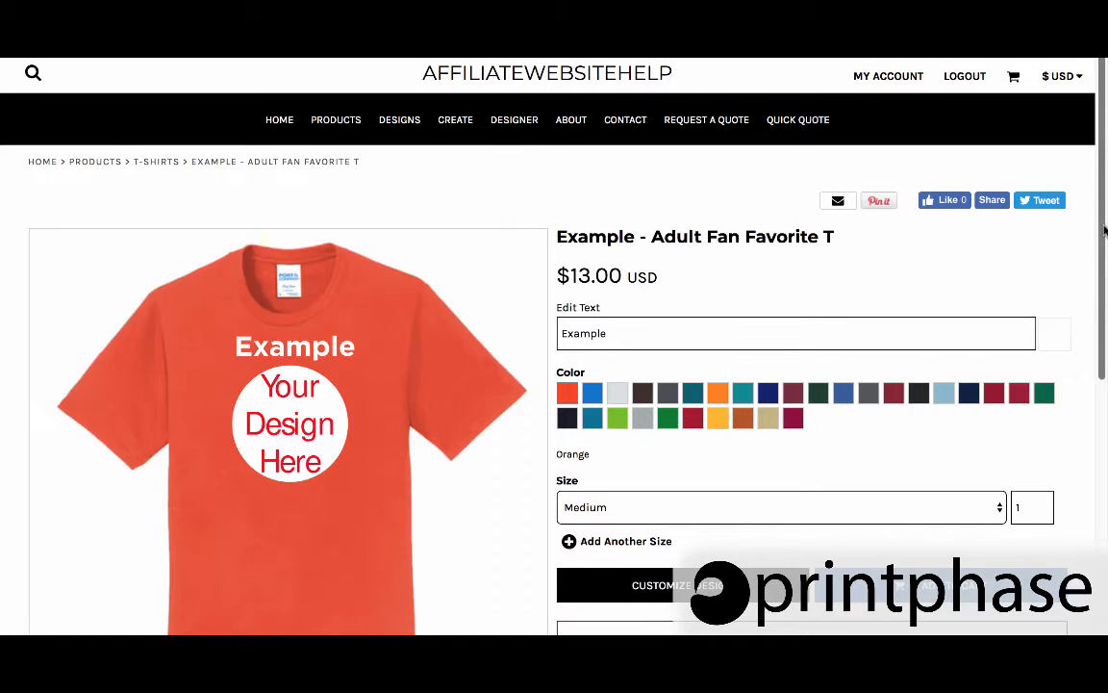
{"action": "scroll", "coordinate": [1104, 255], "scroll_direction": "down", "scroll_amount": 1}
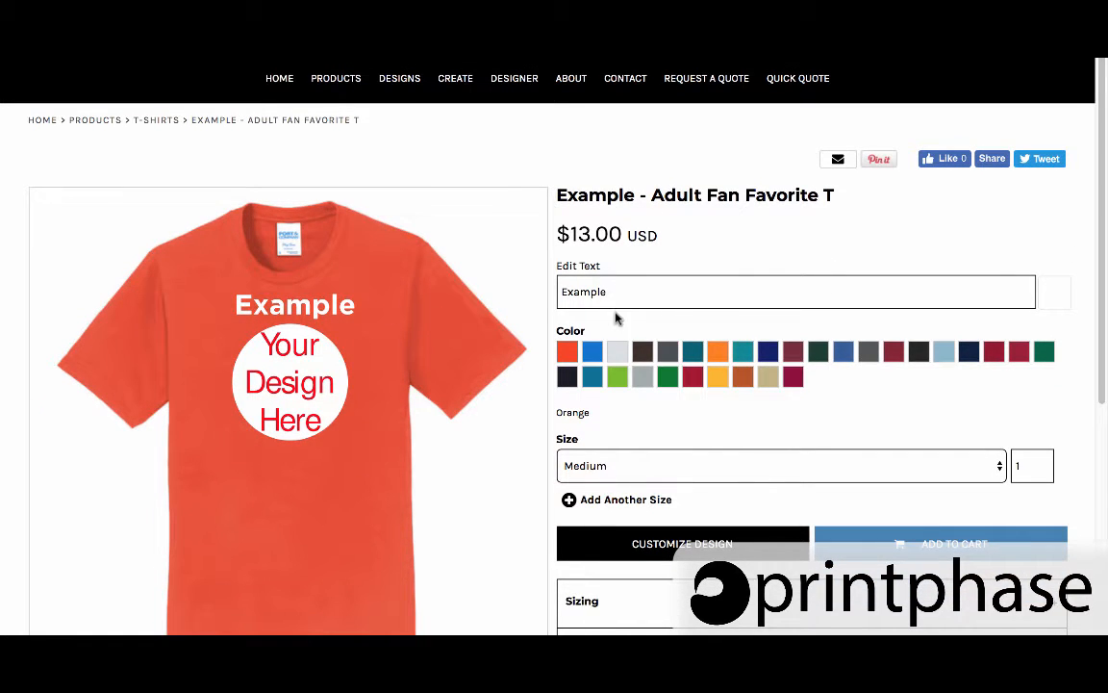
{"action": "double_click", "coordinate": [633, 292]}
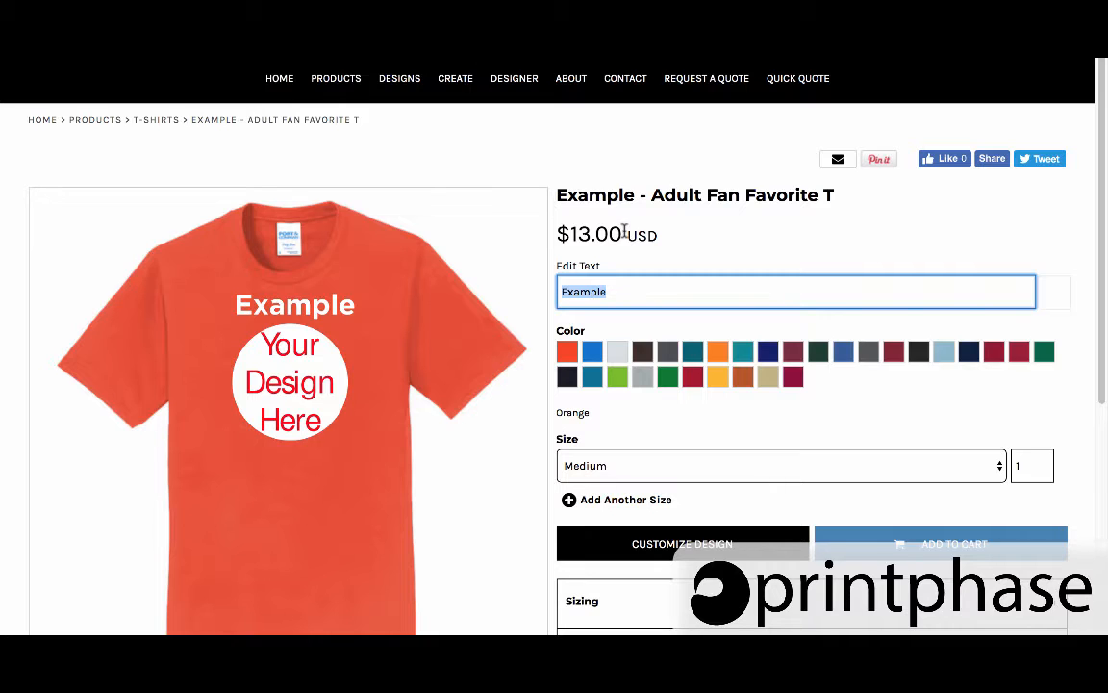
{"action": "type", "text": "Sample Te"}
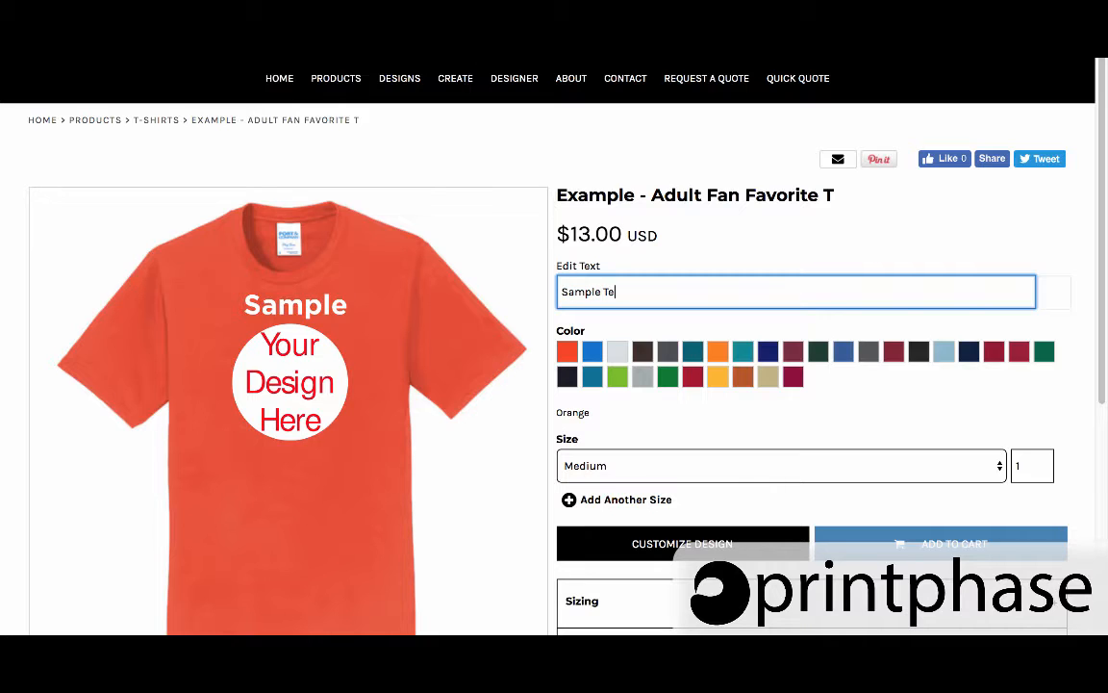
{"action": "type", "text": "xt"}
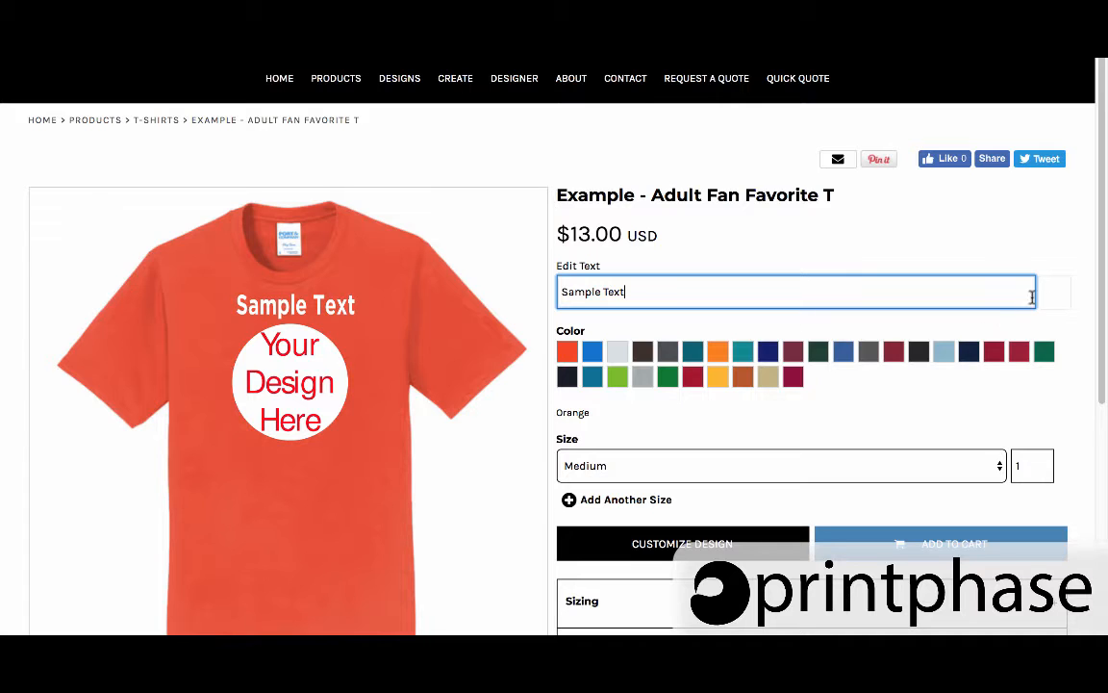
Make the personalized text black and switch the shirt color to Flash Green on the store page
{"action": "left_click", "coordinate": [1053, 294]}
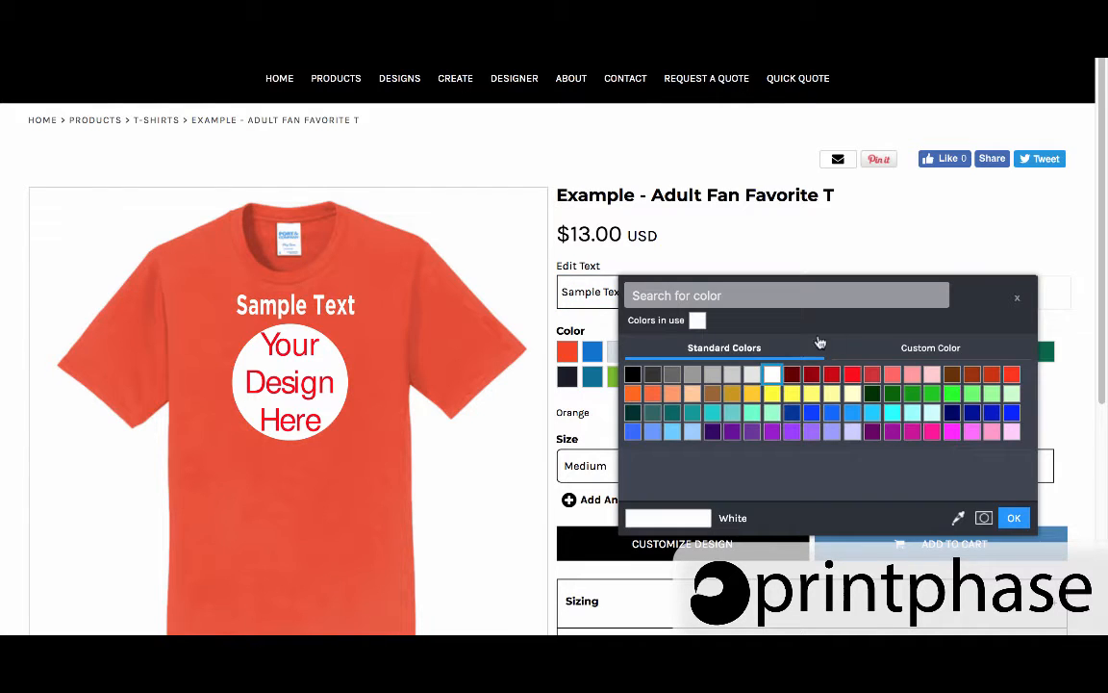
{"action": "left_click", "coordinate": [633, 377]}
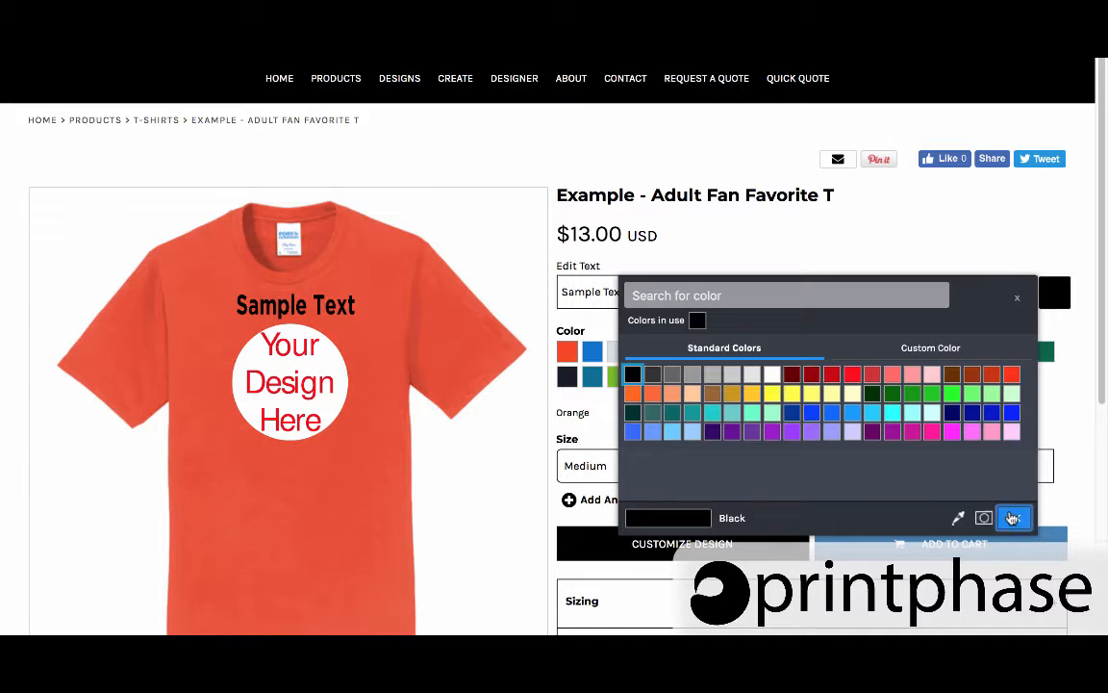
{"action": "left_click", "coordinate": [1013, 519]}
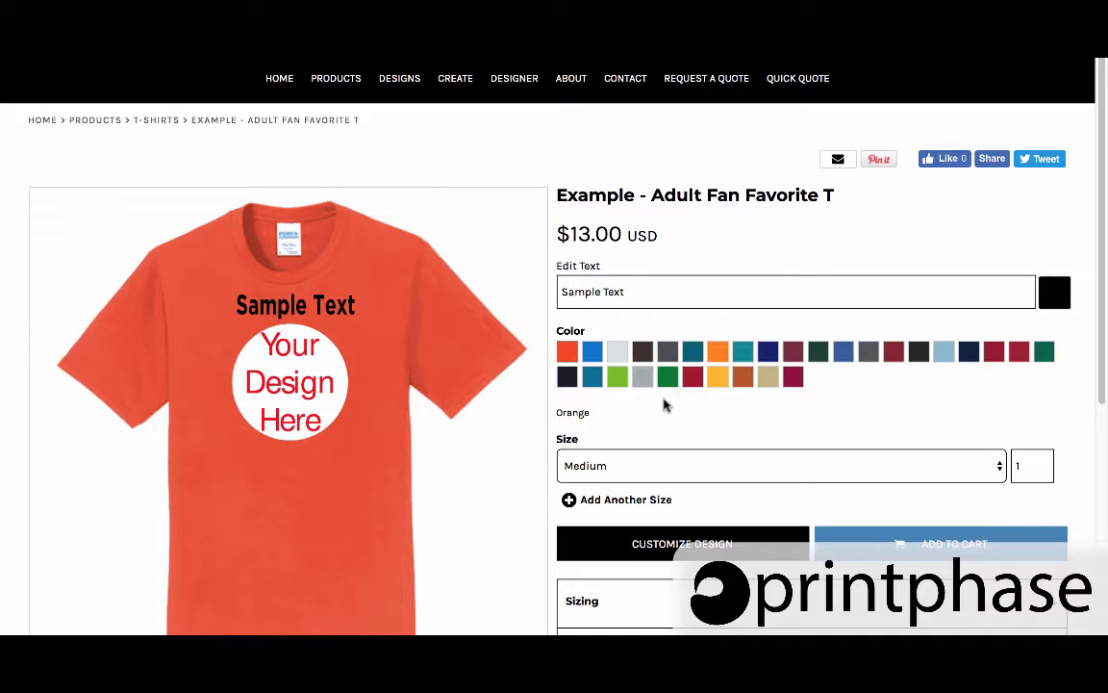
{"action": "left_click", "coordinate": [616, 376]}
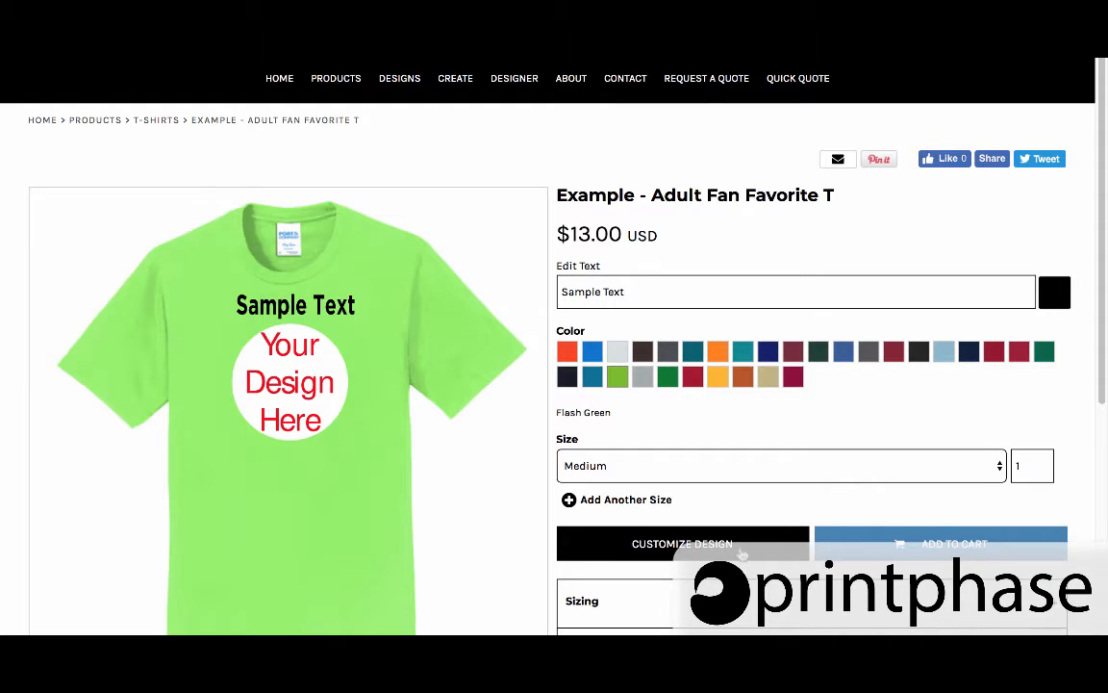
Open the shirt for design customization, enlarge the round design to about 9.8 x 9.8 in and shift "Sample Text" slightly left
{"action": "left_click", "coordinate": [741, 553]}
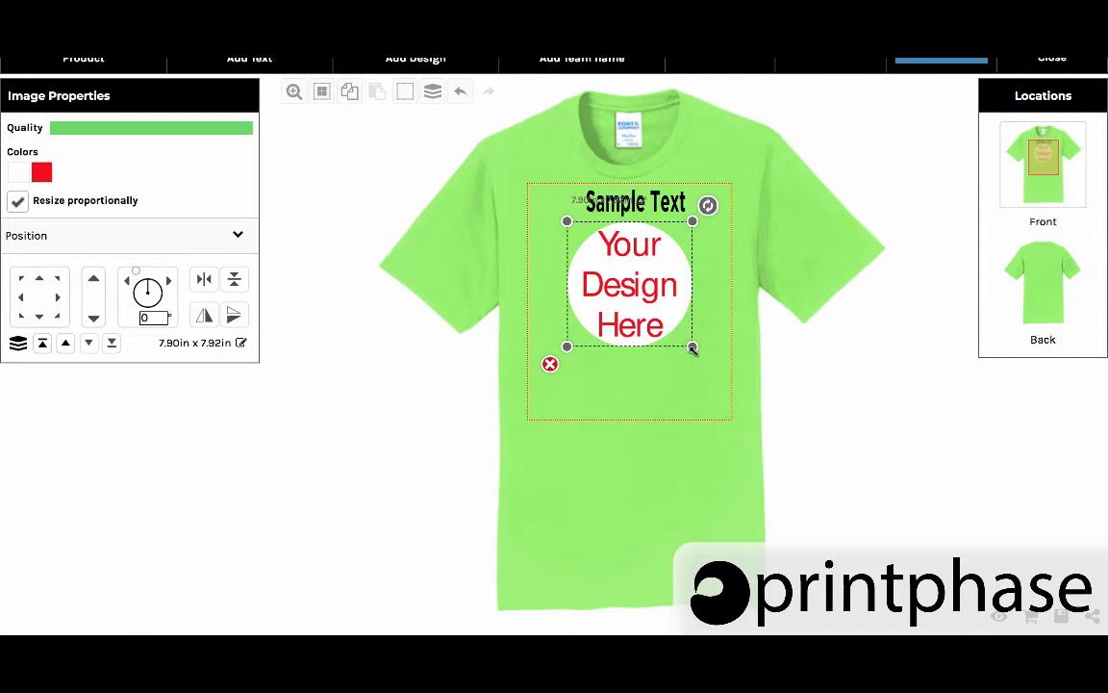
{"action": "mouse_move", "coordinate": [693, 349]}
{"action": "left_mouse_down"}
{"action": "mouse_move", "coordinate": [732, 381]}
{"action": "mouse_move", "coordinate": [676, 356]}
{"action": "left_mouse_up"}
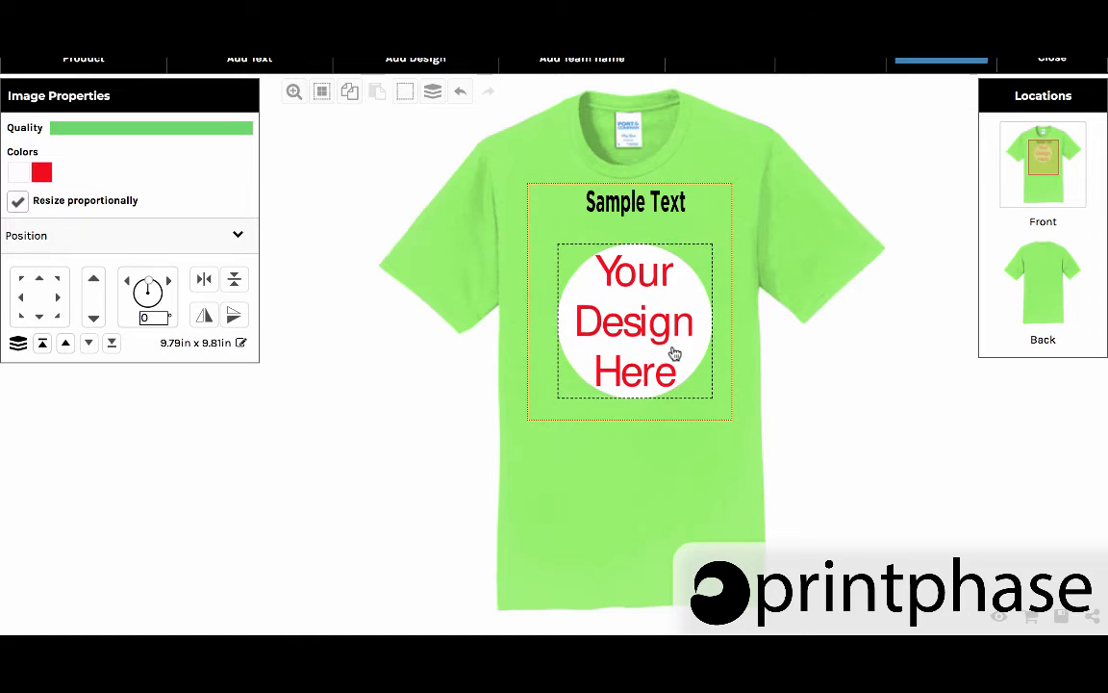
{"action": "left_click", "coordinate": [635, 207]}
{"action": "left_click_drag", "start_coordinate": [635, 207], "coordinate": [619, 213]}
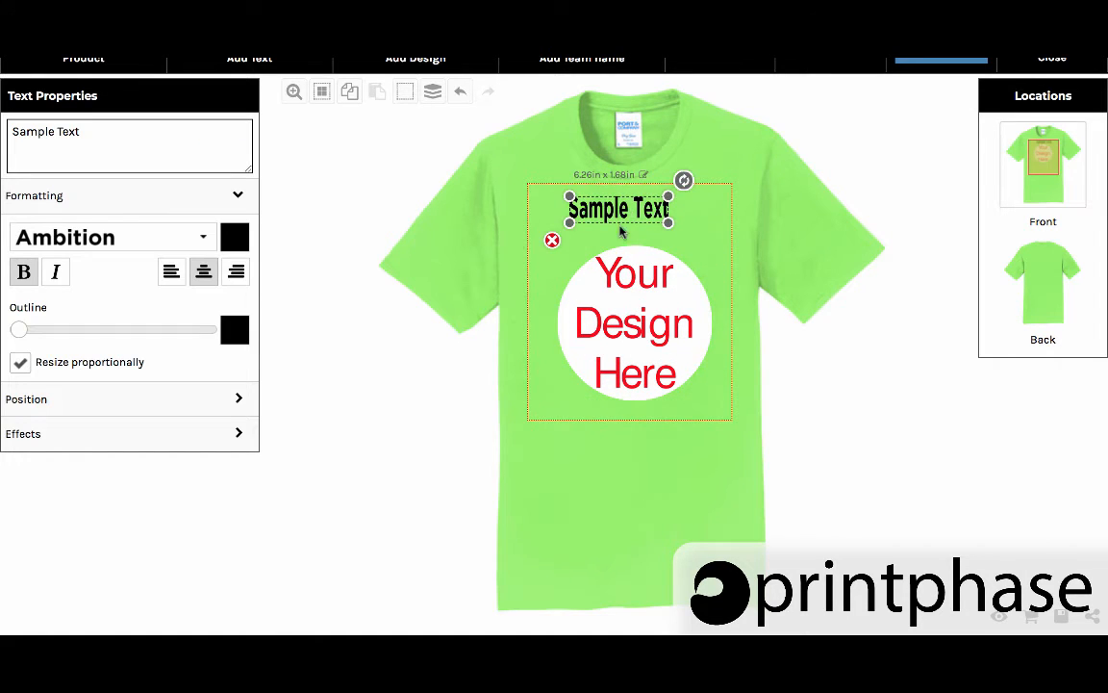
{"action": "left_click", "coordinate": [190, 239]}
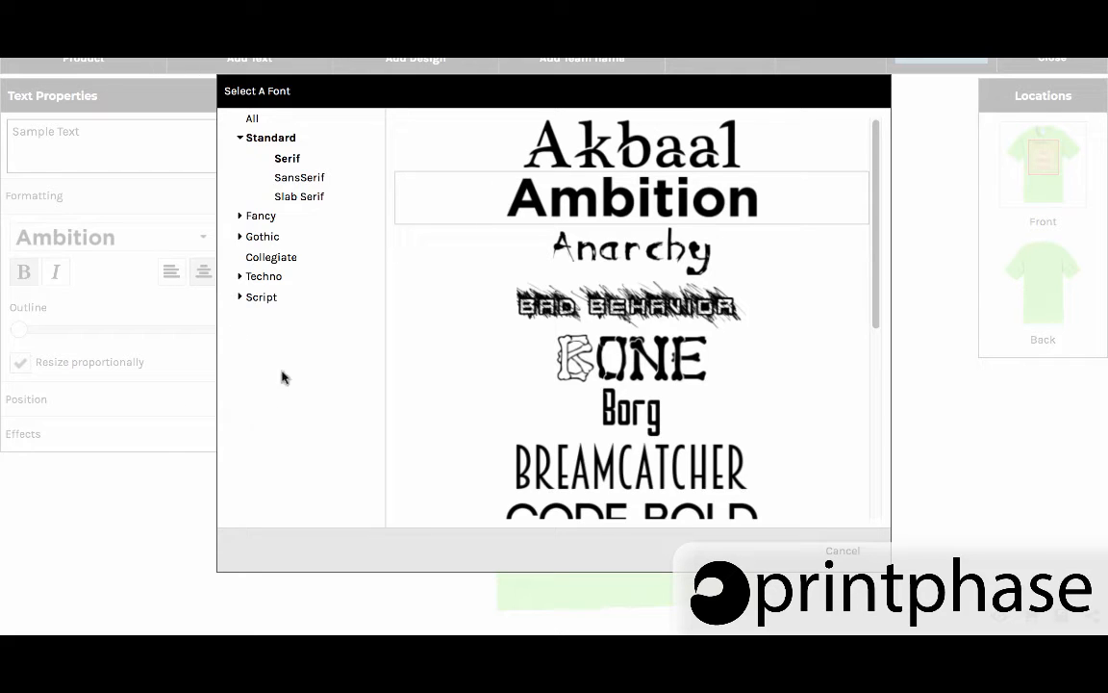
{"action": "left_click", "coordinate": [847, 553]}
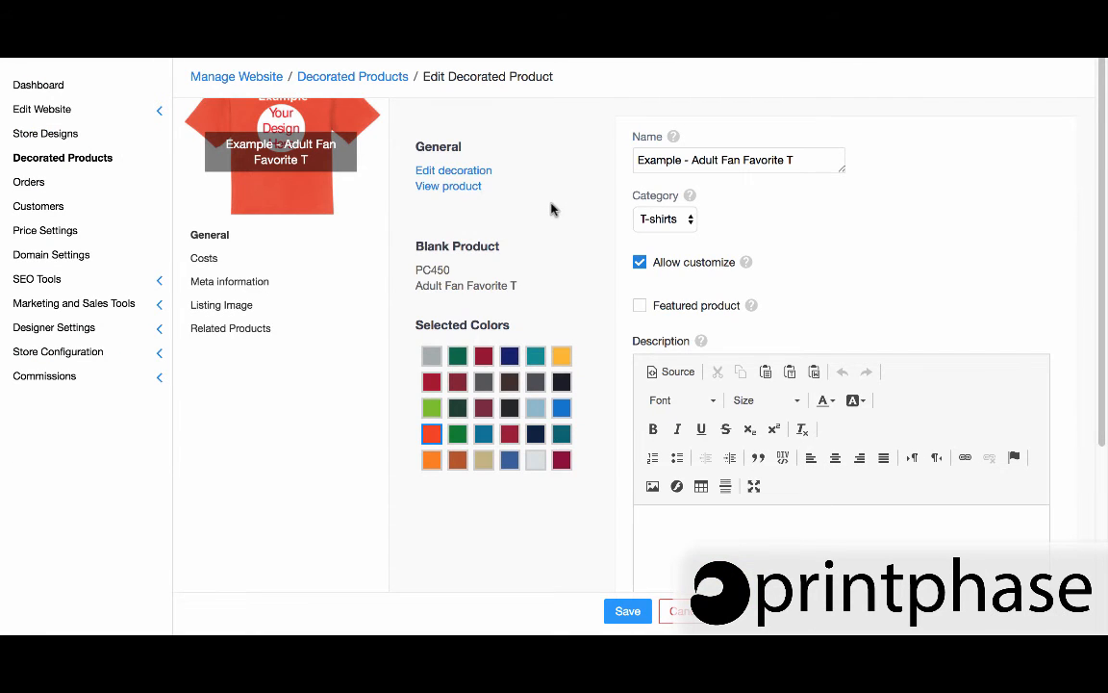
Disable customer customization for the Adult Fan Favorite T in its general product settings
{"action": "left_click", "coordinate": [672, 272]}
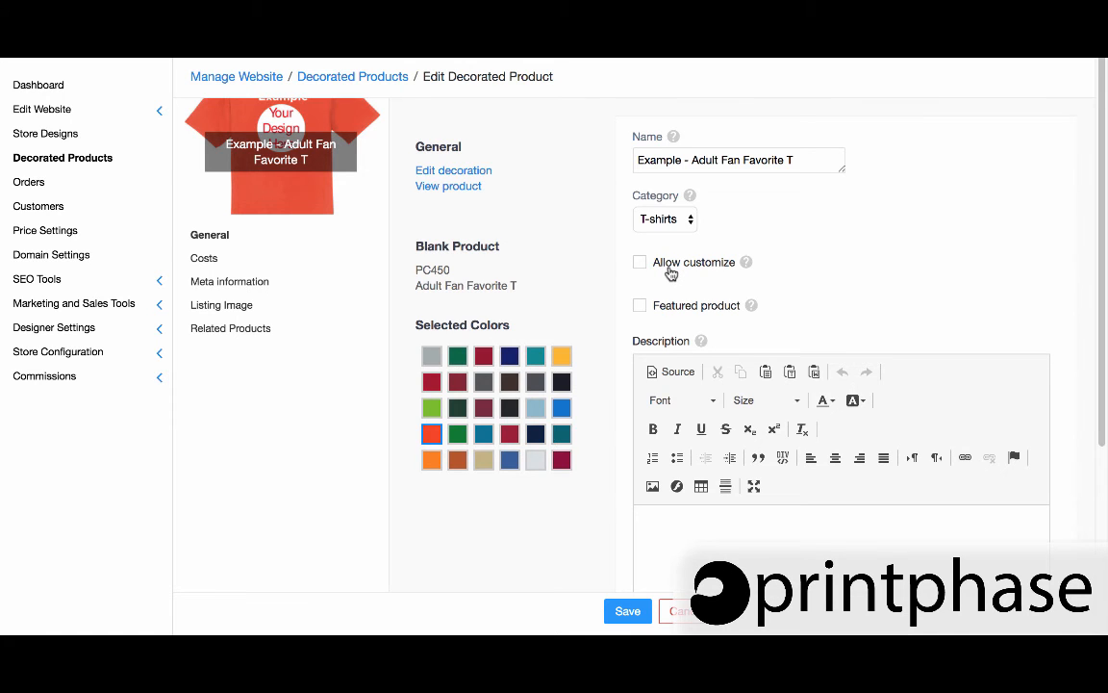